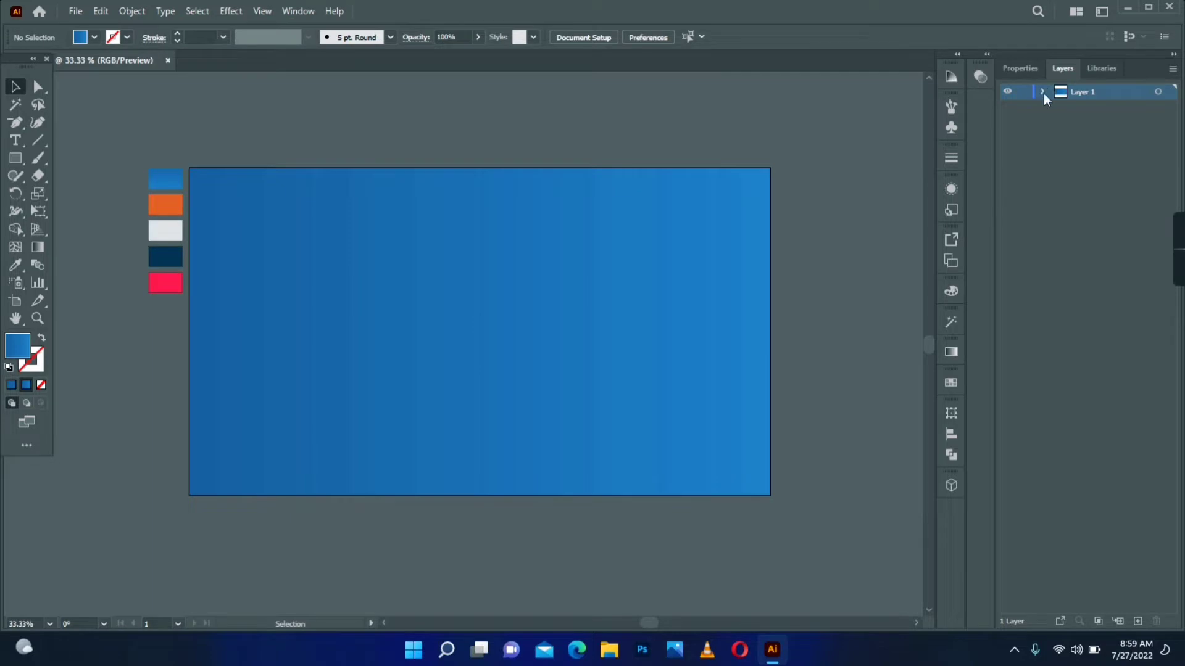
# Lock the background layer Layer 1 and add a new layer above it
pyautogui.click(1025, 92)
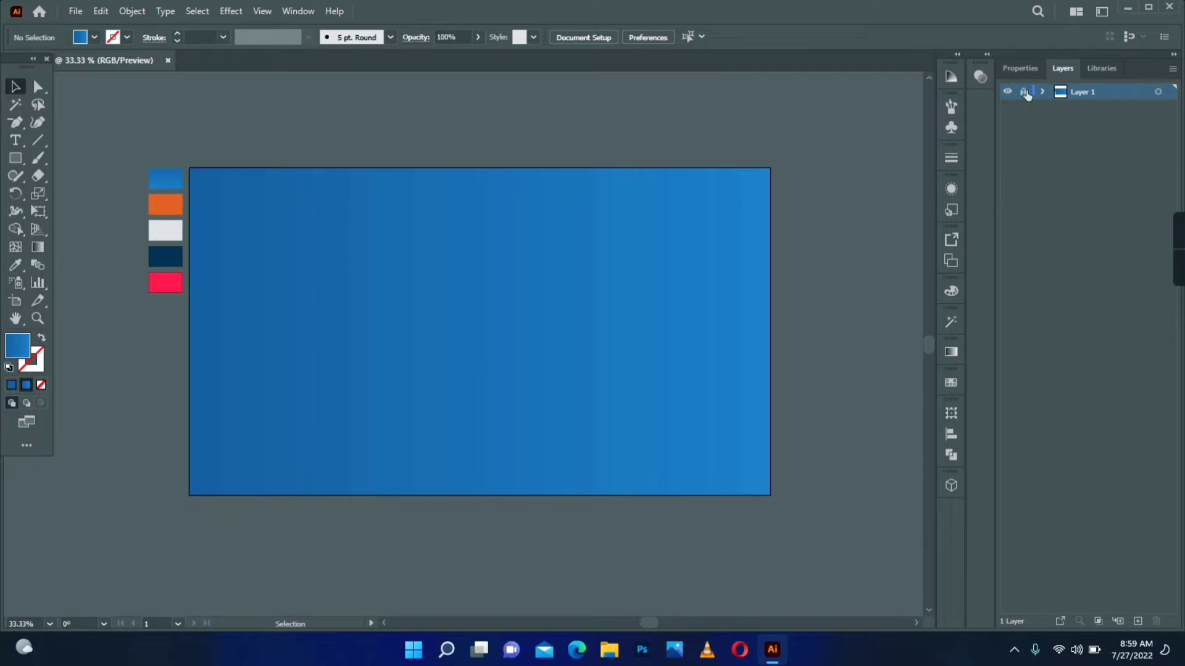
pyautogui.click(1141, 622)
# Draw a tall rectangle near the middle of the artboard and widen it slightly
pyautogui.click(16, 158)
pyautogui.moveTo(387, 225); pyautogui.dragTo(510, 467)
pyautogui.click(15, 87)
pyautogui.moveTo(511, 345); pyautogui.dragTo(519, 345)
# Add an anchor point at the midpoint of each of the rectangle's four sides
pyautogui.rightClick(17, 123)
pyautogui.click(51, 141)
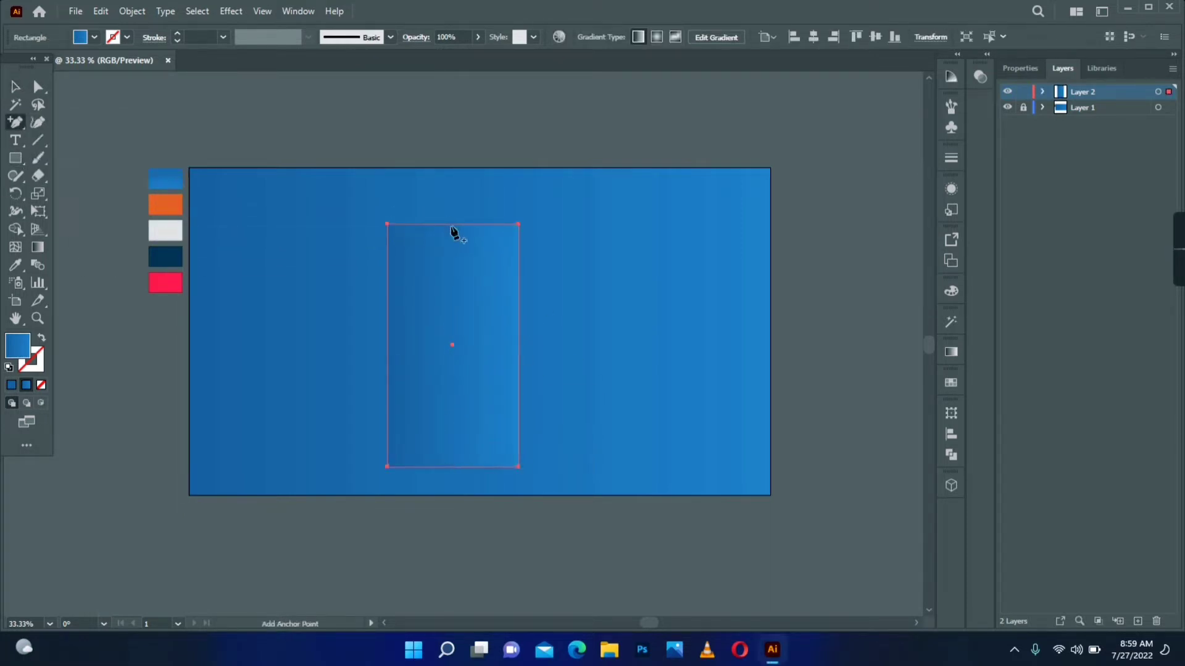
pyautogui.click(453, 224)
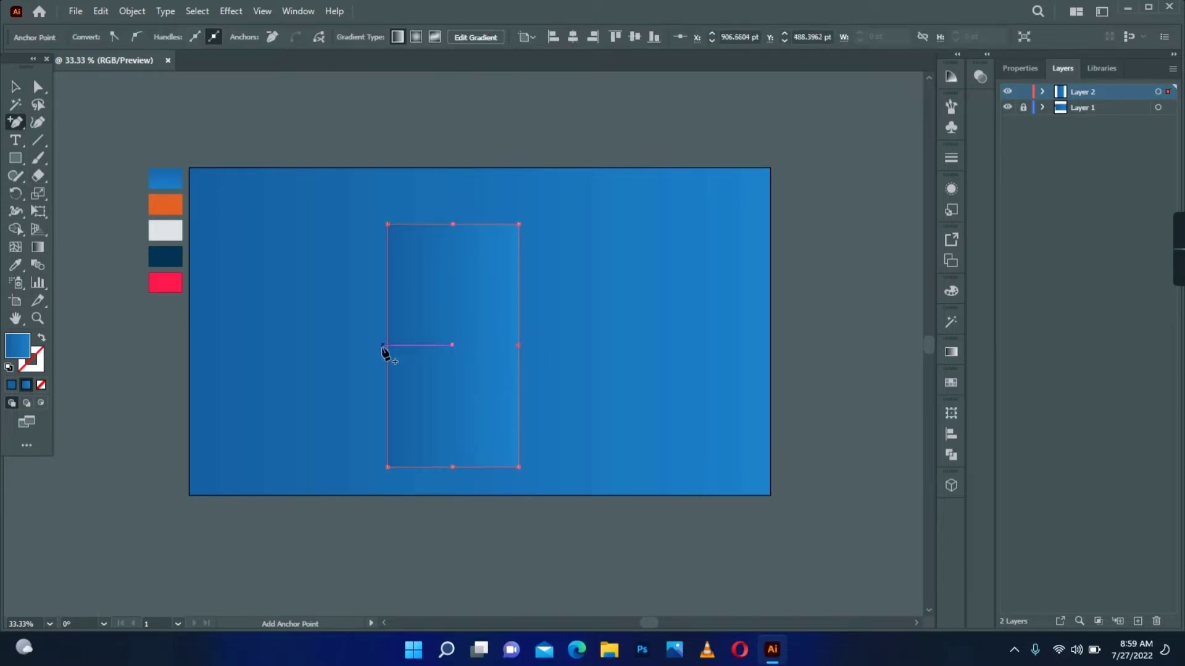
# Delete the rectangle's four corner anchor points so it becomes a diamond
pyautogui.keyDown('alt'); pyautogui.click(17, 121); pyautogui.keyUp('alt')
pyautogui.click(520, 224)
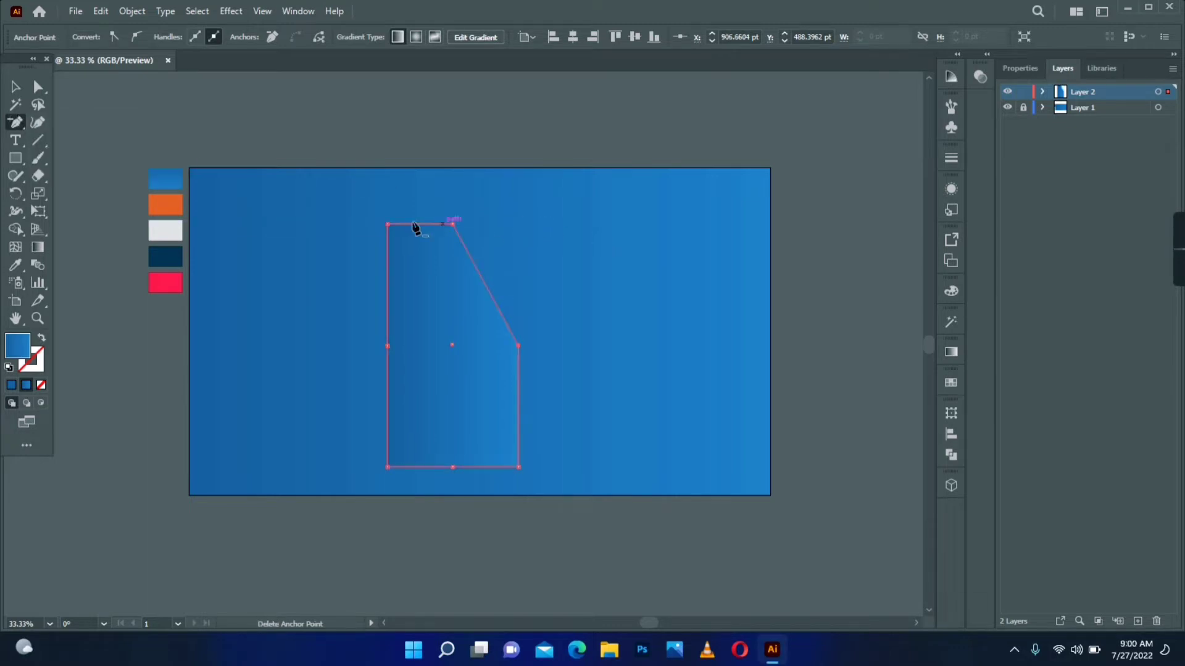
pyautogui.click(518, 468)
pyautogui.click(389, 467)
# Round the diamond's two side corners into a leaf-shaped rocket body and fill it with the light grey swatch colour
pyautogui.press('a')
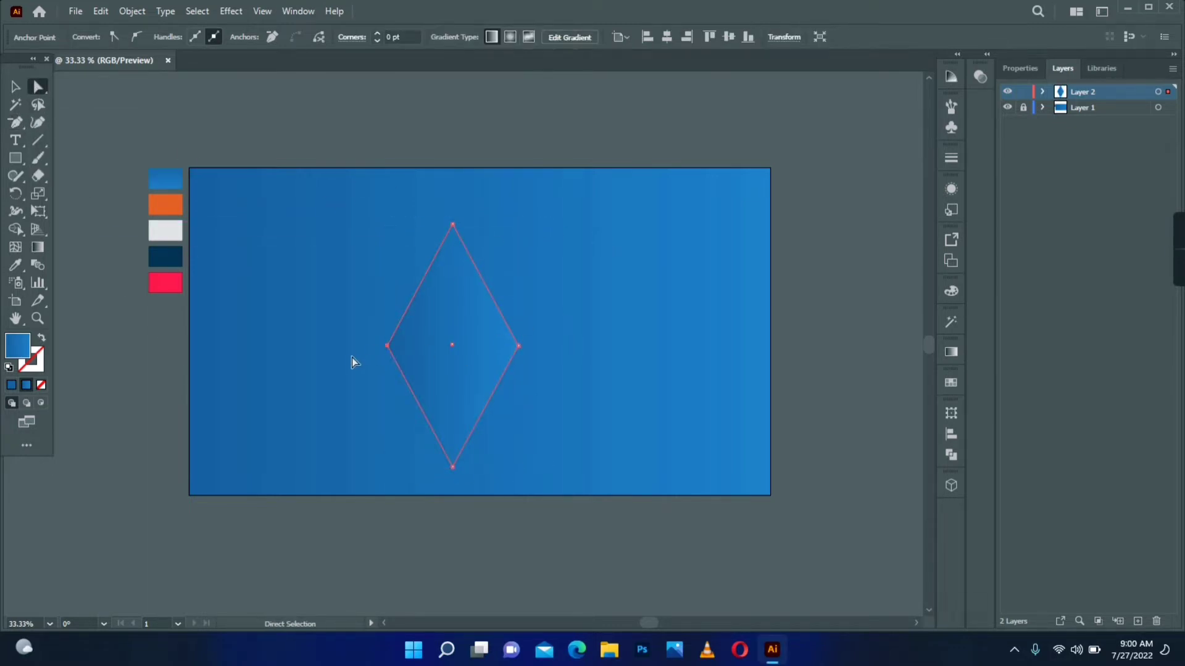
pyautogui.moveTo(351, 362)
pyautogui.mouseDown()
pyautogui.moveTo(526, 338)
pyautogui.moveTo(310, 361)
pyautogui.moveTo(349, 365)
pyautogui.mouseUp()
pyautogui.click(15, 266)
pyautogui.click(164, 233)
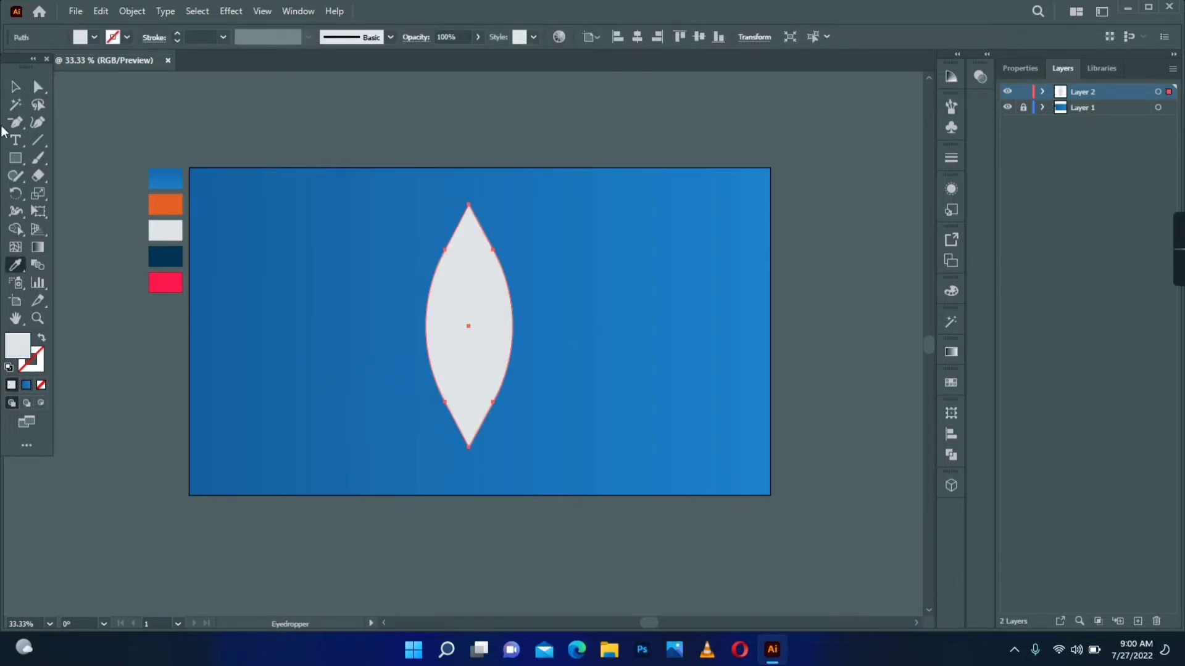
# Center the body horizontally on the artboard and place a circle about 224 by 212 pt over its lower tip
pyautogui.press('v')
pyautogui.moveTo(498, 342); pyautogui.dragTo(508, 342)
pyautogui.moveTo(16, 158); pyautogui.dragTo(72, 196)
pyautogui.moveTo(449, 409); pyautogui.dragTo(531, 488)
pyautogui.press('v')
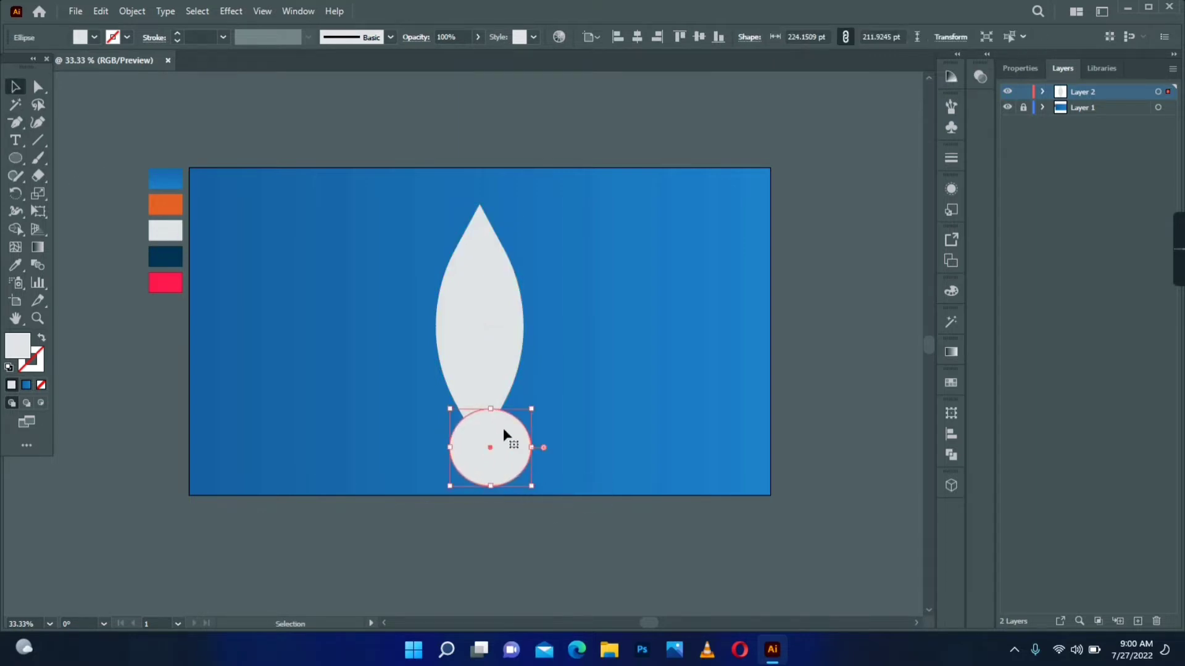
pyautogui.moveTo(506, 427); pyautogui.dragTo(509, 428)
# Subtract the circle from the rocket body with Minus Front to form a concave base
pyautogui.click(540, 422)
pyautogui.hotkey('ctrl', 'a')
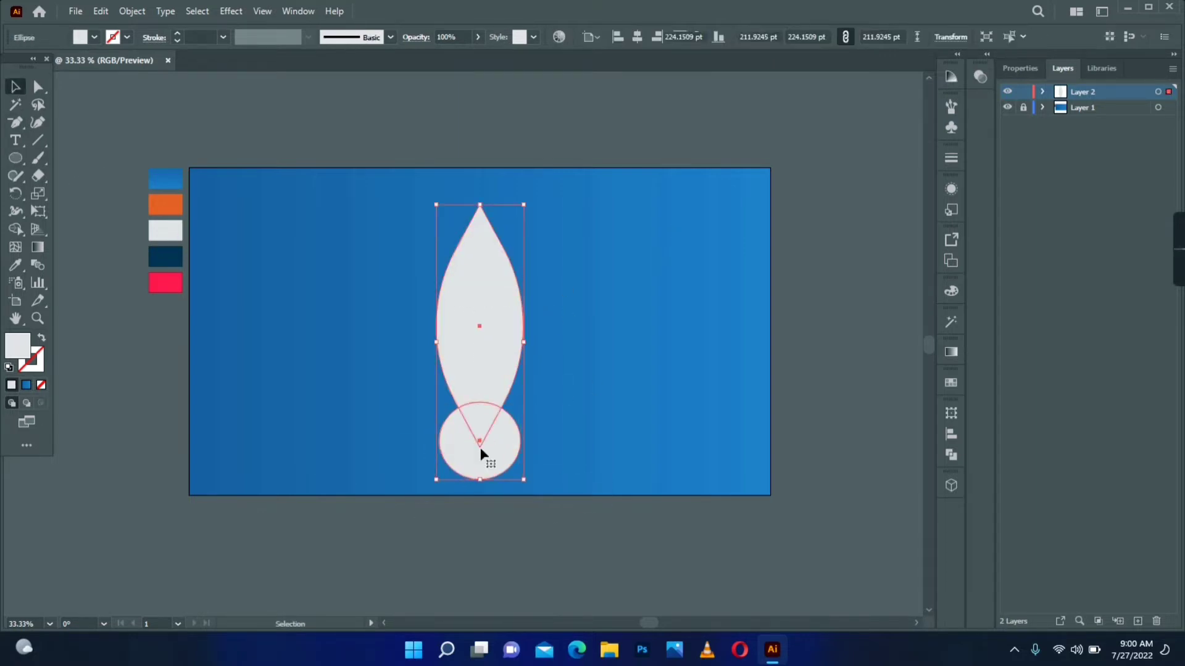
pyautogui.click(951, 455)
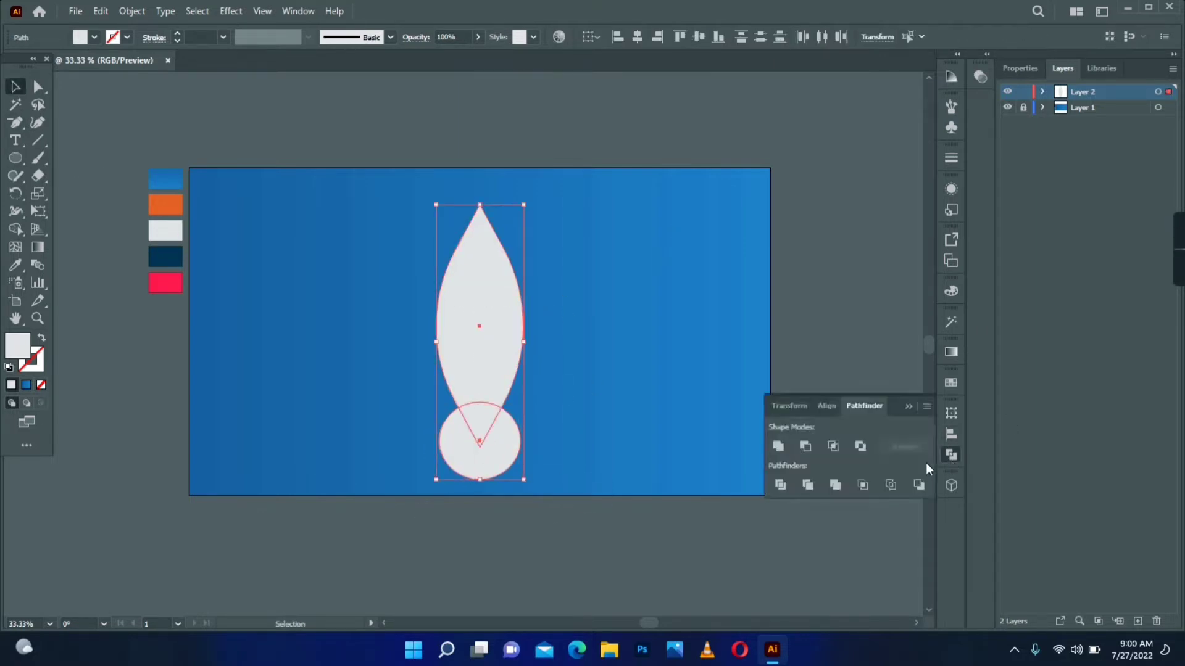
pyautogui.click(806, 446)
pyautogui.click(537, 366)
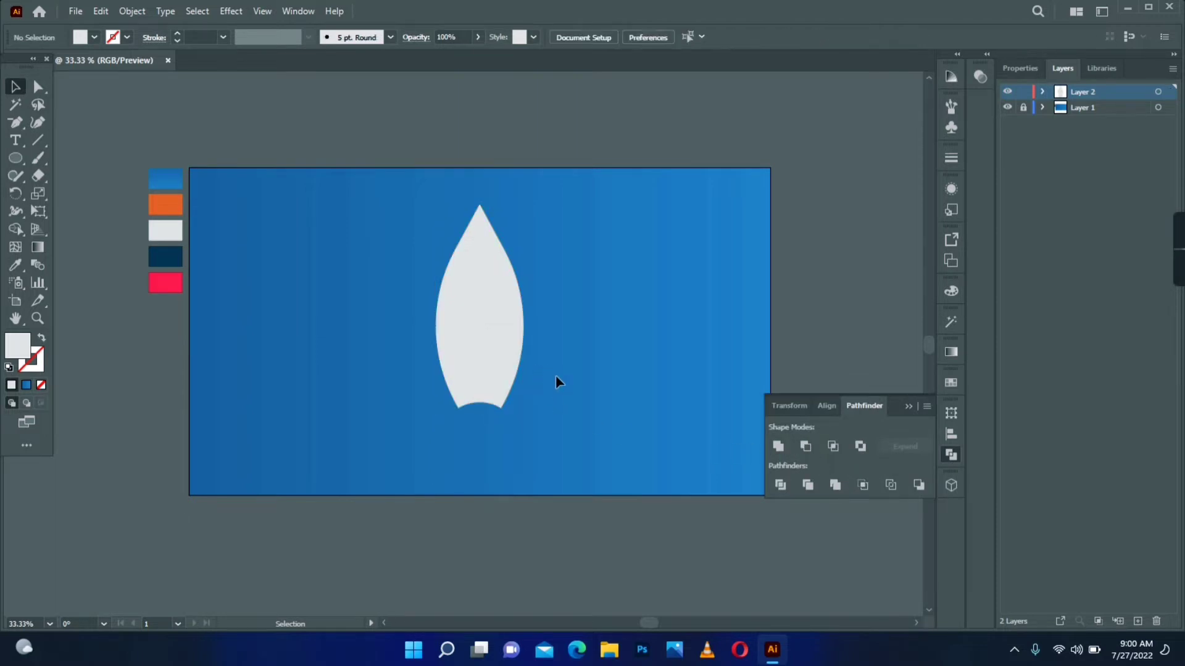
# Draw a vertical line with the Pen tool through the body's center, with a light grey stroke and no fill
pyautogui.click(15, 123)
pyautogui.click(480, 189)
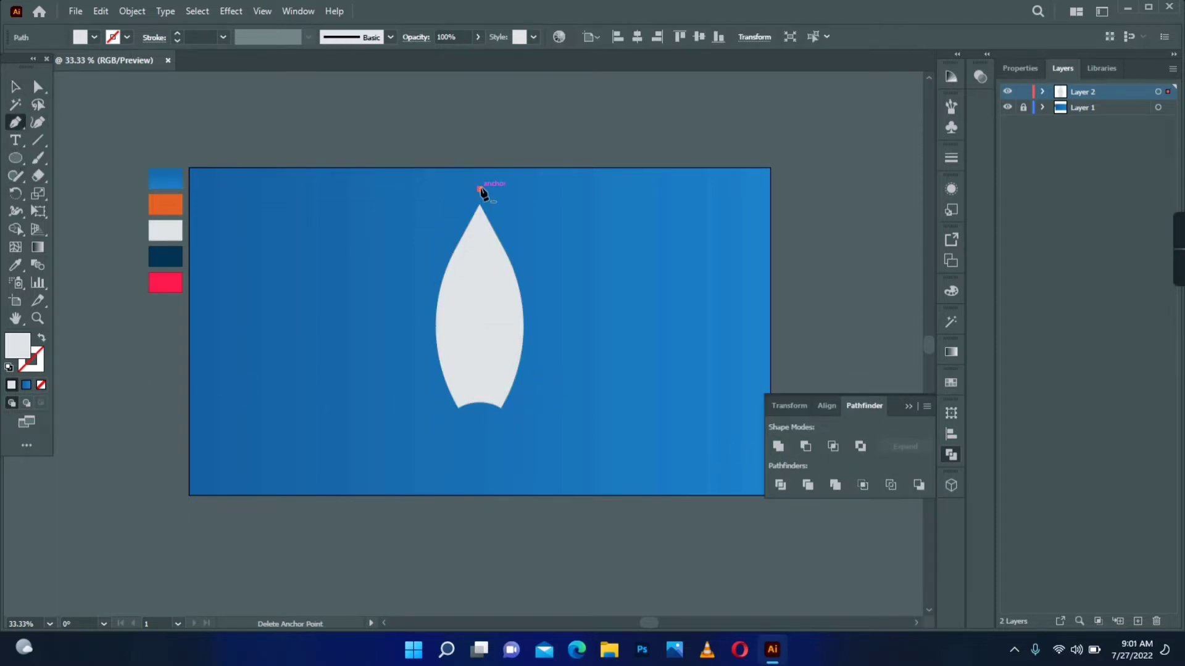
pyautogui.click(480, 428)
pyautogui.click(41, 338)
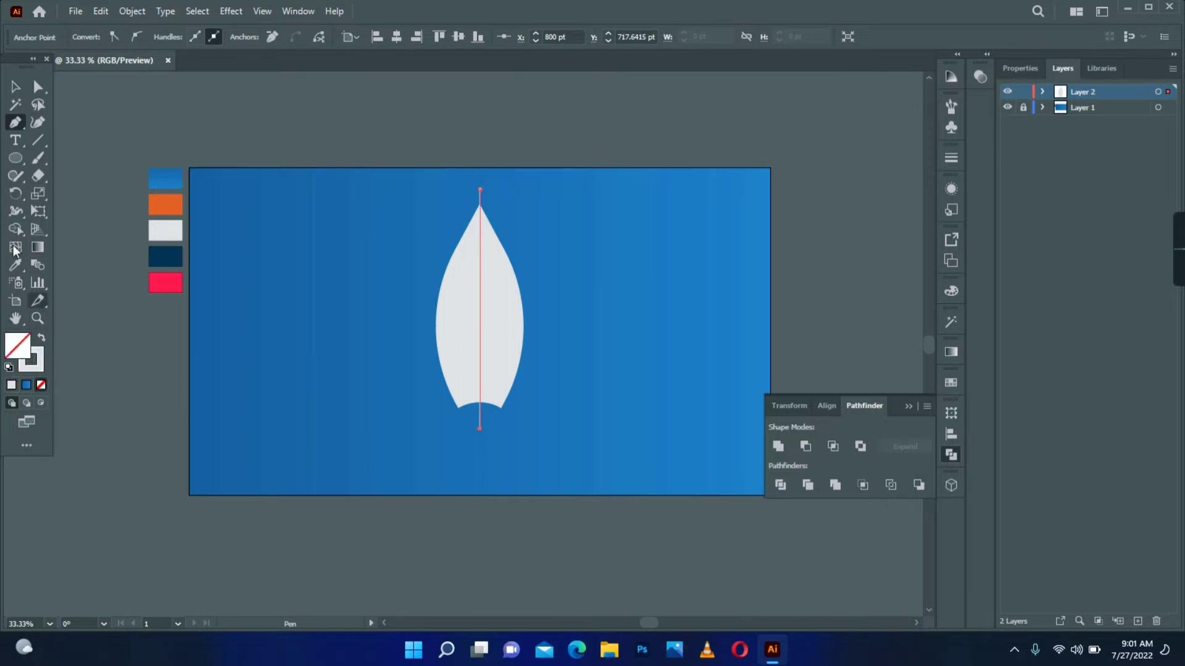
# Divide the rocket body along the vertical line and ungroup the two halves
pyautogui.click(15, 87)
pyautogui.keyDown('shift'); pyautogui.click(467, 328); pyautogui.keyUp('shift')
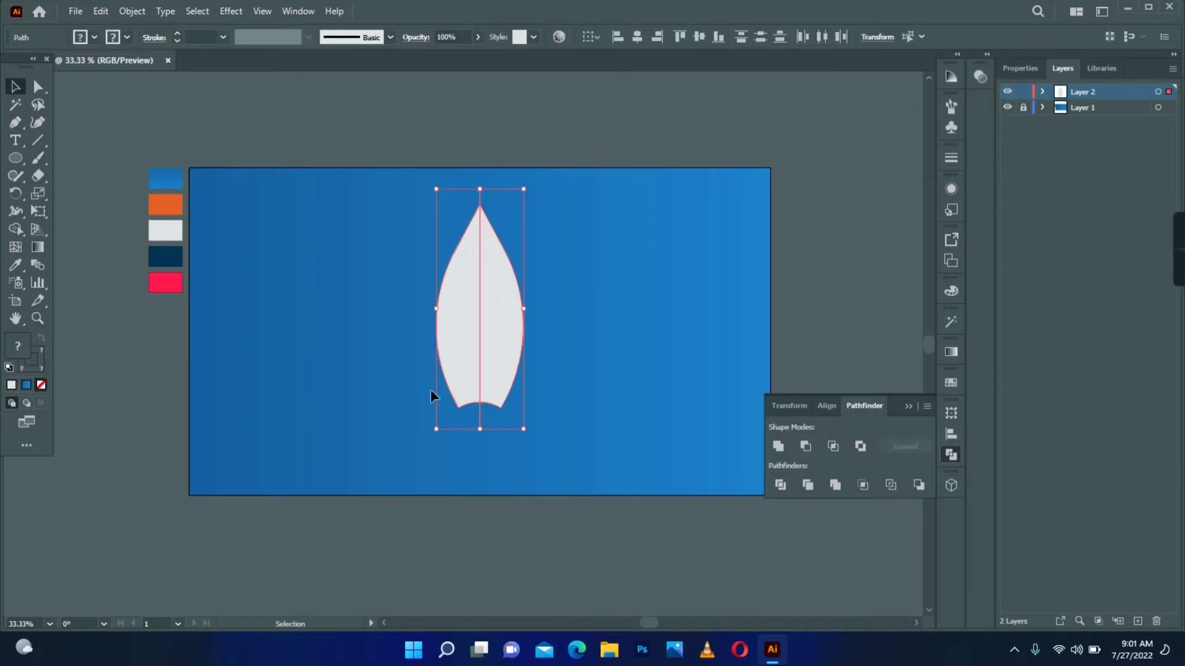
pyautogui.click(782, 485)
pyautogui.rightClick(497, 328)
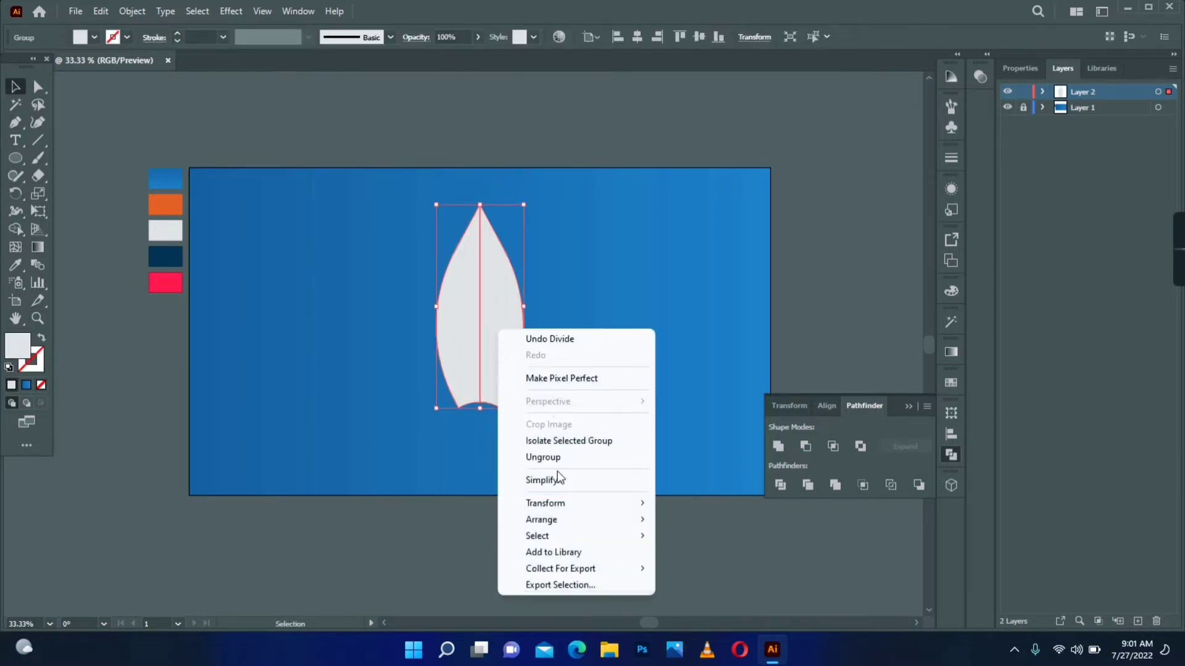
pyautogui.click(556, 457)
pyautogui.click(564, 422)
# Fill the right half of the rocket body with a darker grey
pyautogui.click(508, 370)
pyautogui.doubleClick(17, 345)
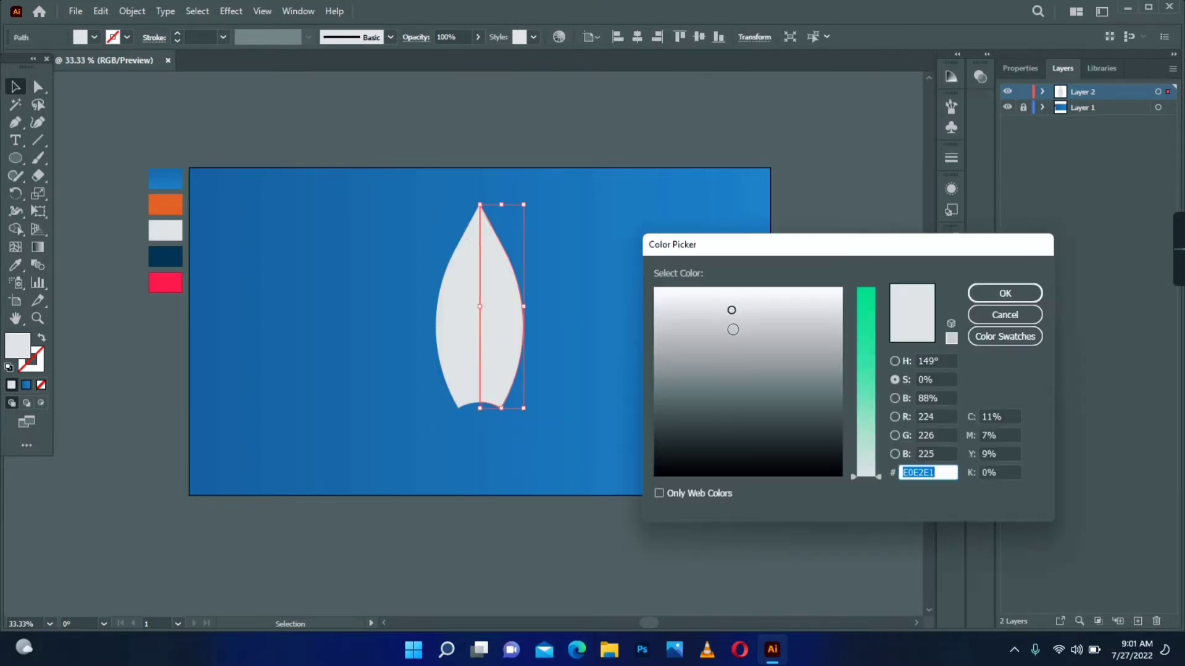
pyautogui.press('Return')
pyautogui.click(624, 370)
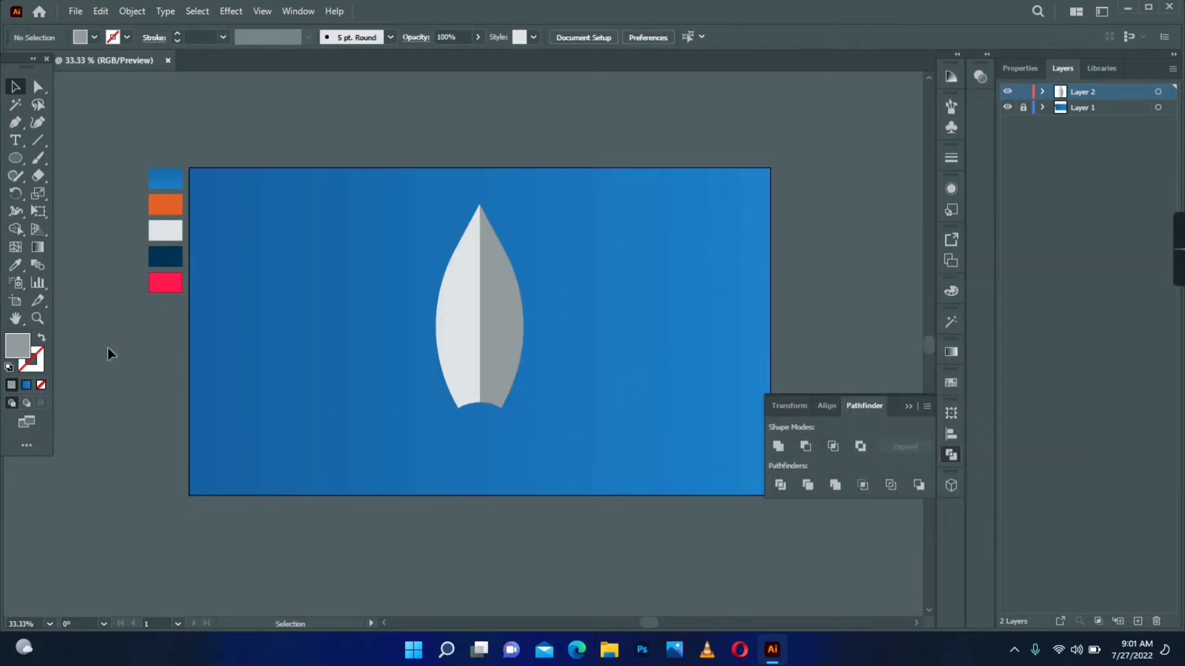
# Draw a shallow arc across the upper part of the body and duplicate it slightly below
pyautogui.click(16, 122)
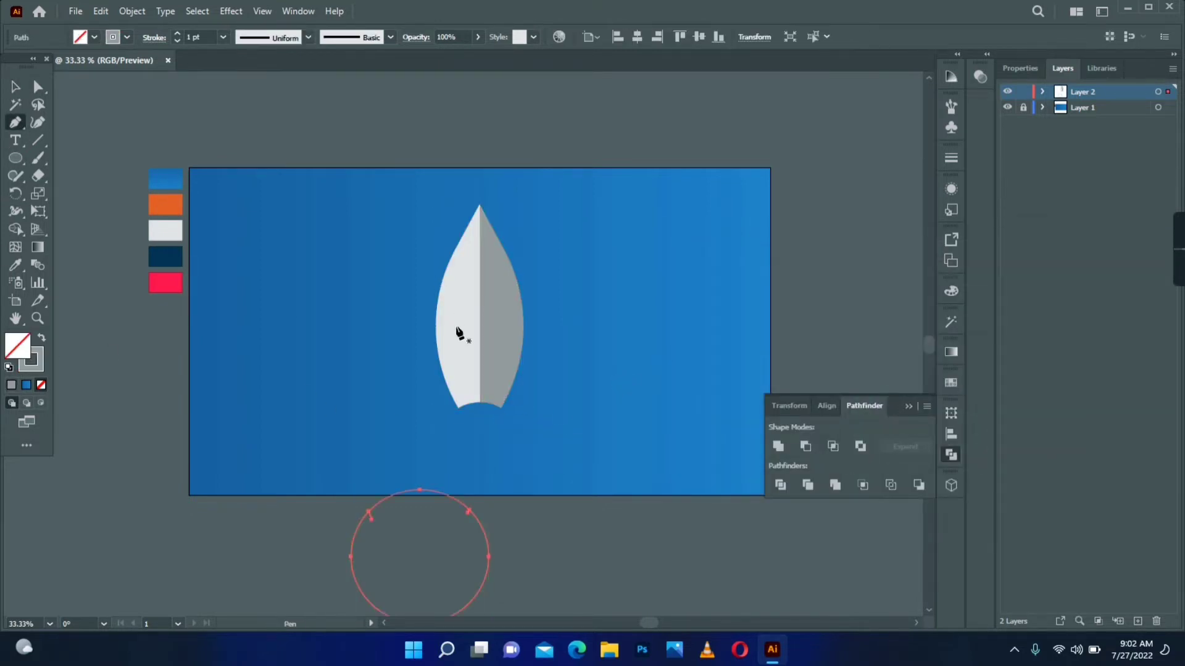
pyautogui.click(432, 277)
pyautogui.press('v')
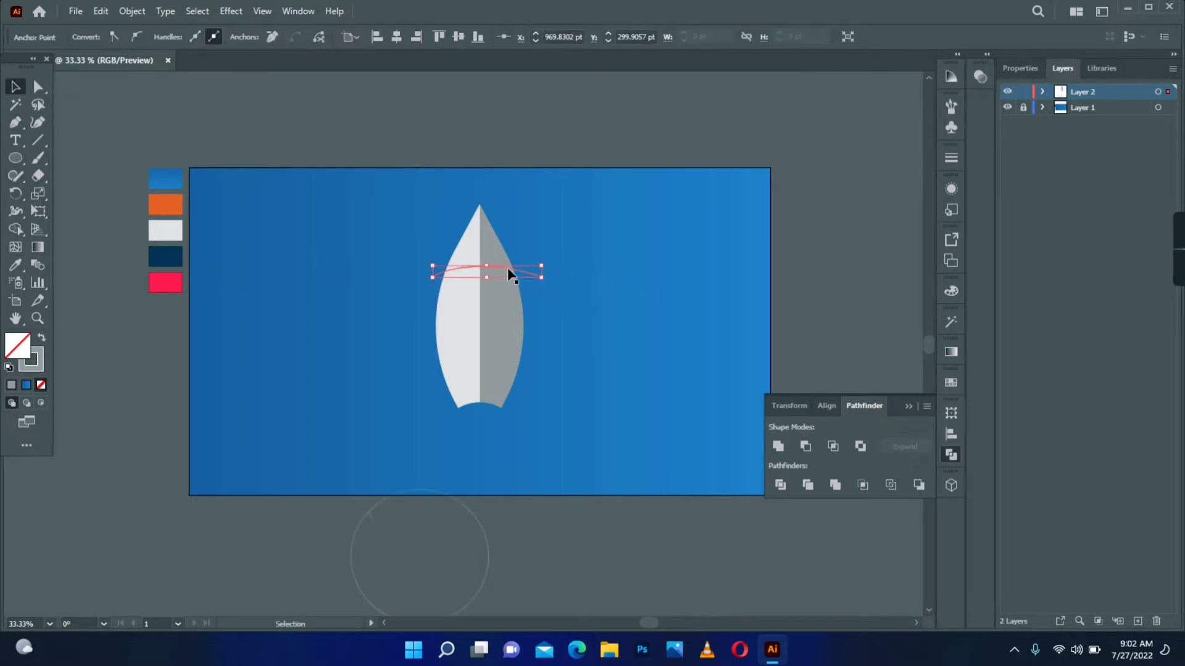
pyautogui.moveTo(510, 273); pyautogui.dragTo(507, 276)
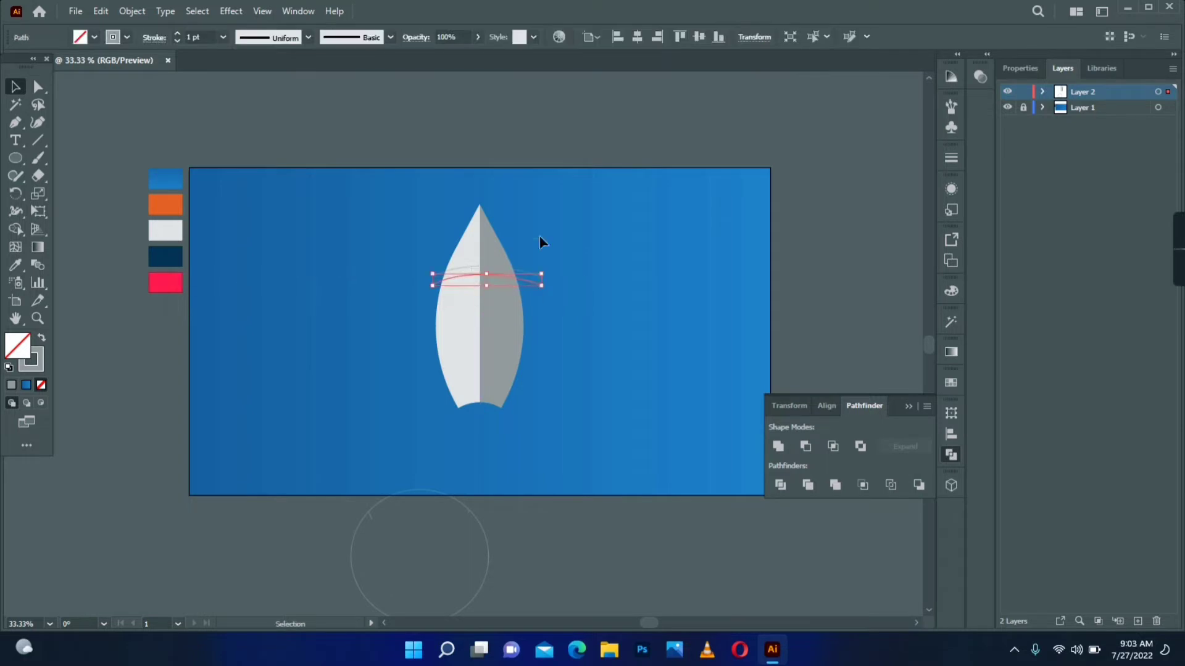
# Divide both body halves along the two arcs and ungroup the resulting pieces
pyautogui.moveTo(540, 236); pyautogui.dragTo(467, 288)
pyautogui.click(779, 485)
pyautogui.rightClick(498, 269)
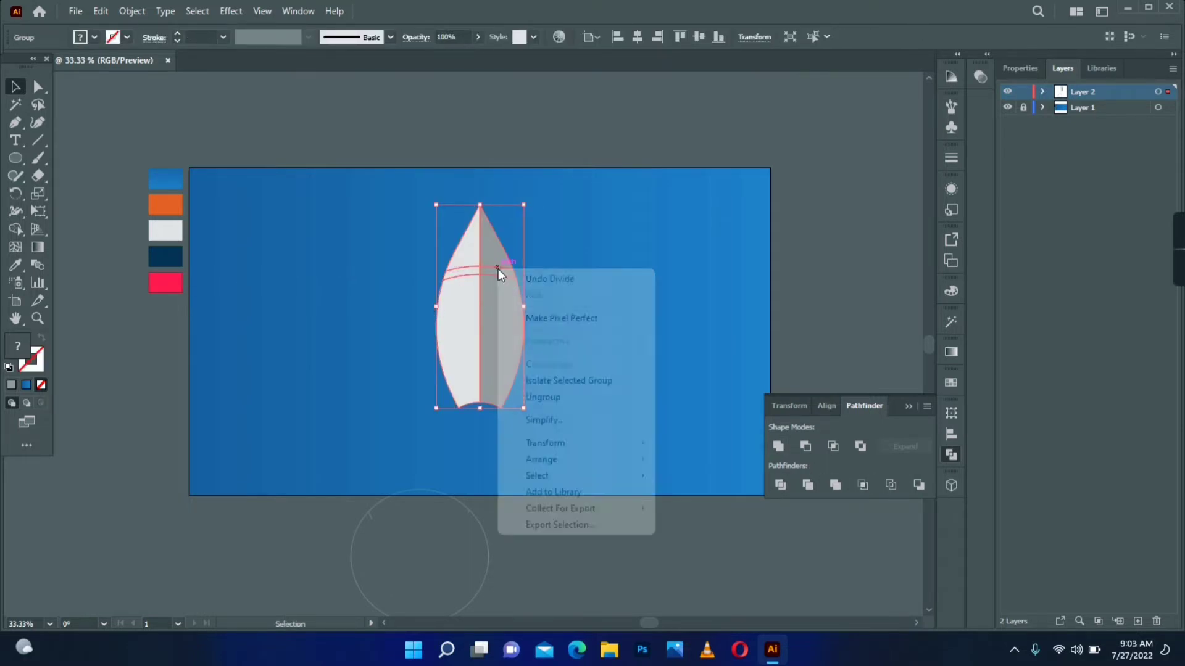
pyautogui.click(574, 394)
pyautogui.click(612, 290)
# Fill both halves of the nose cone with the orange swatch colour
pyautogui.click(494, 242)
pyautogui.press('i')
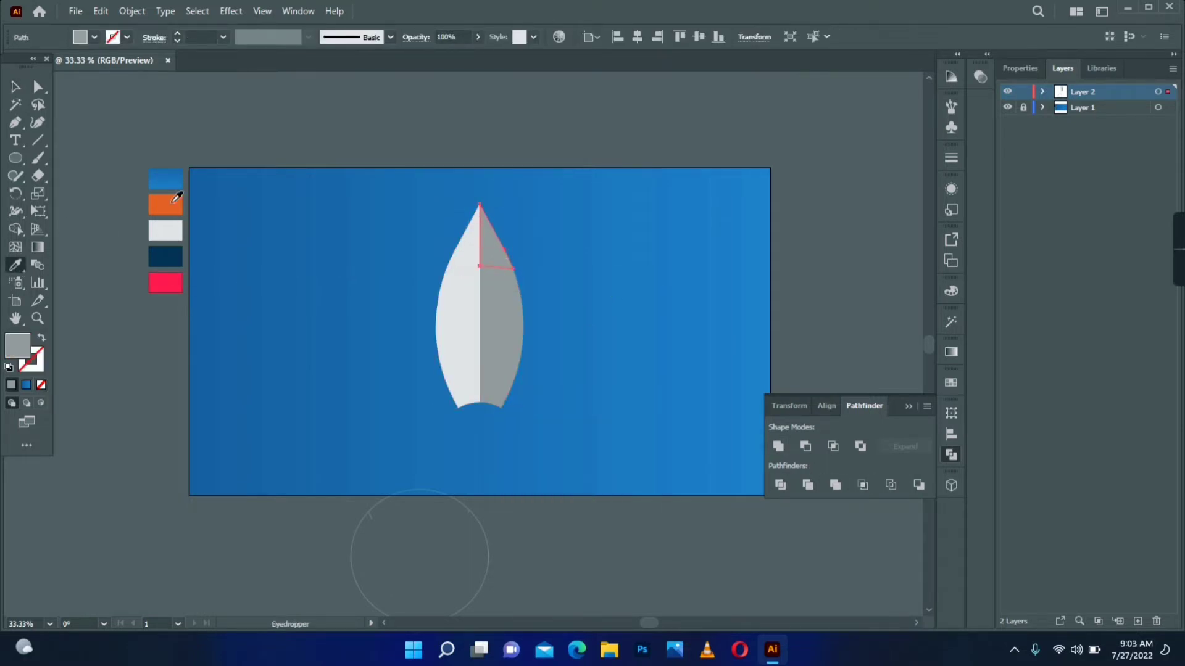
pyautogui.click(166, 204)
pyautogui.keyDown('ctrl'); pyautogui.click(467, 247); pyautogui.keyUp('ctrl')
pyautogui.click(166, 205)
pyautogui.press('v')
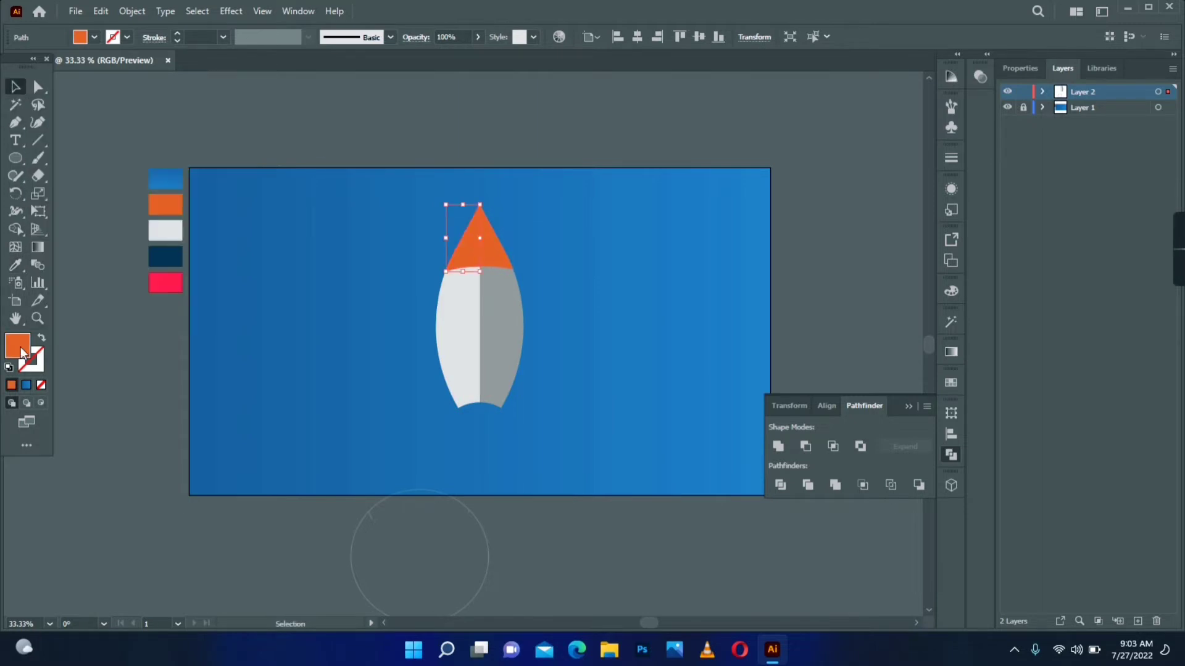
# Give the nose cone's left half a lighter orange and its right half the darker orange E24C1E
pyautogui.doubleClick(17, 345)
pyautogui.moveTo(866, 348); pyautogui.dragTo(863, 333)
pyautogui.click(1001, 293)
pyautogui.click(498, 247)
pyautogui.doubleClick(20, 341)
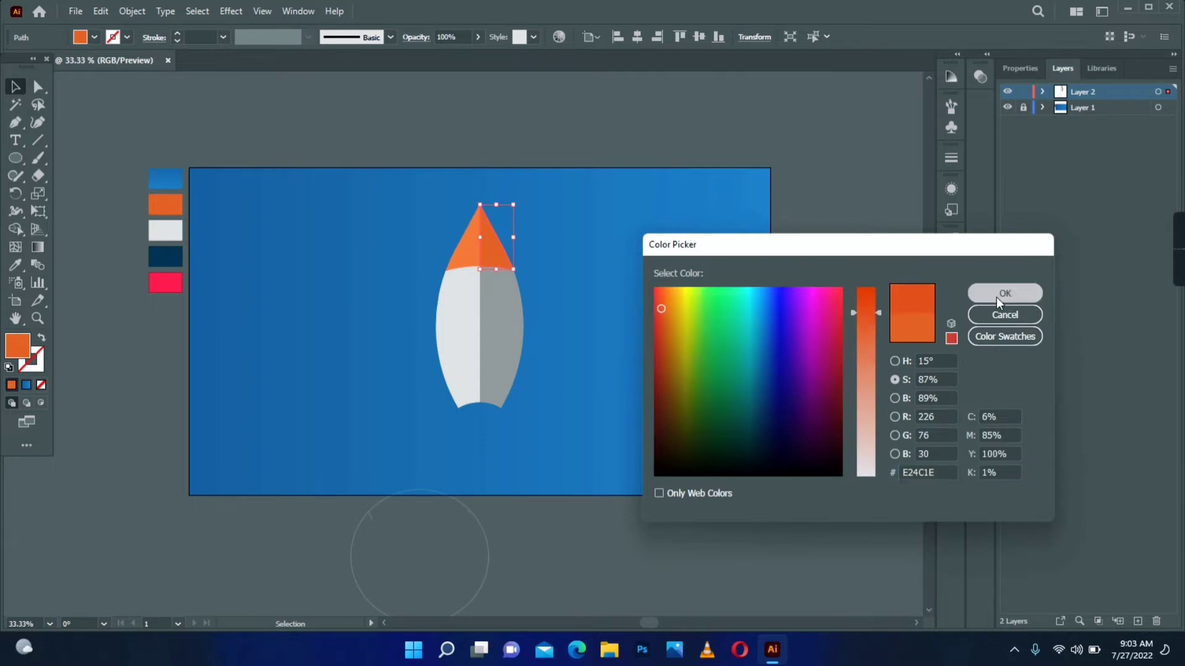
pyautogui.click(1005, 293)
pyautogui.click(155, 105)
# Fill both pieces of the narrow band below the nose cone with the dark navy swatch colour and no stroke
pyautogui.click(502, 274)
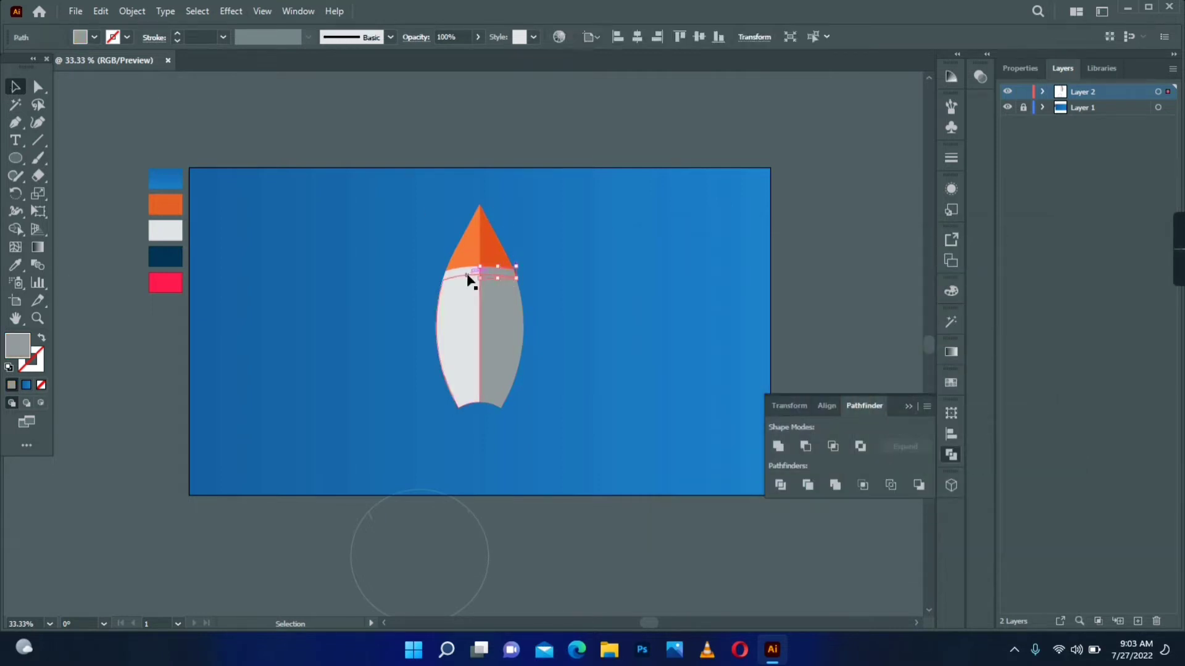
pyautogui.keyDown('shift'); pyautogui.click(467, 271); pyautogui.keyUp('shift')
pyautogui.press('i')
pyautogui.click(164, 259)
pyautogui.click(39, 353)
pyautogui.click(41, 384)
pyautogui.click(16, 87)
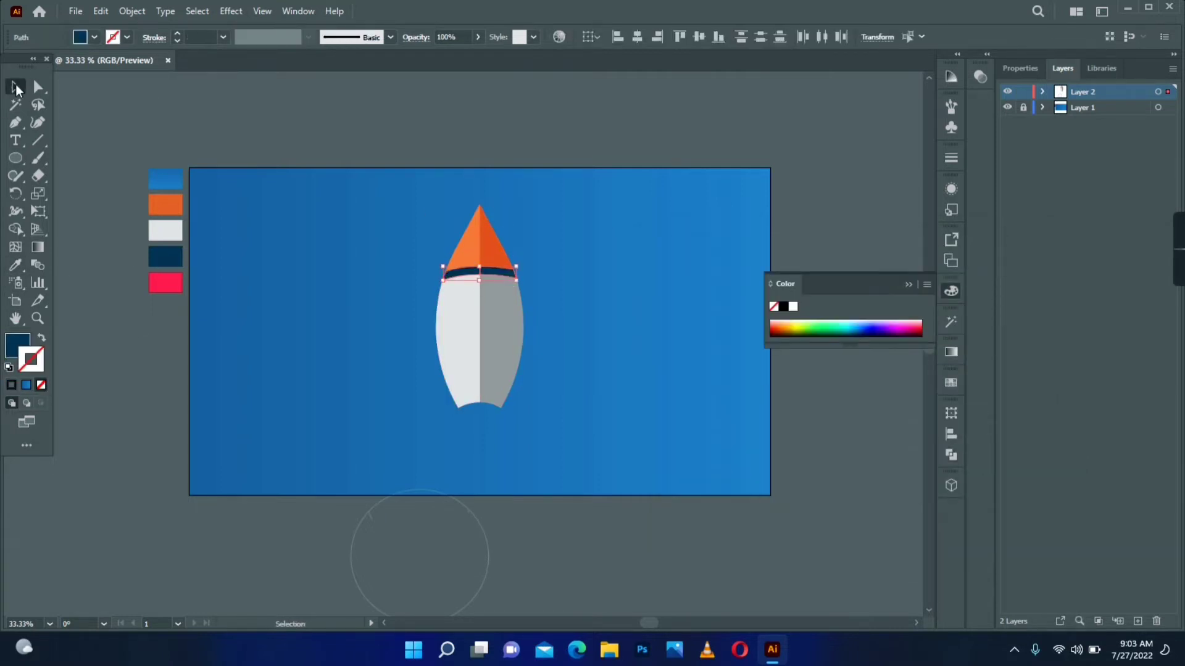
pyautogui.click(217, 300)
# Draw a window circle about 107 pt wide, center it on the upper body, and fill it with the nose's darker orange
pyautogui.moveTo(15, 158); pyautogui.dragTo(68, 188)
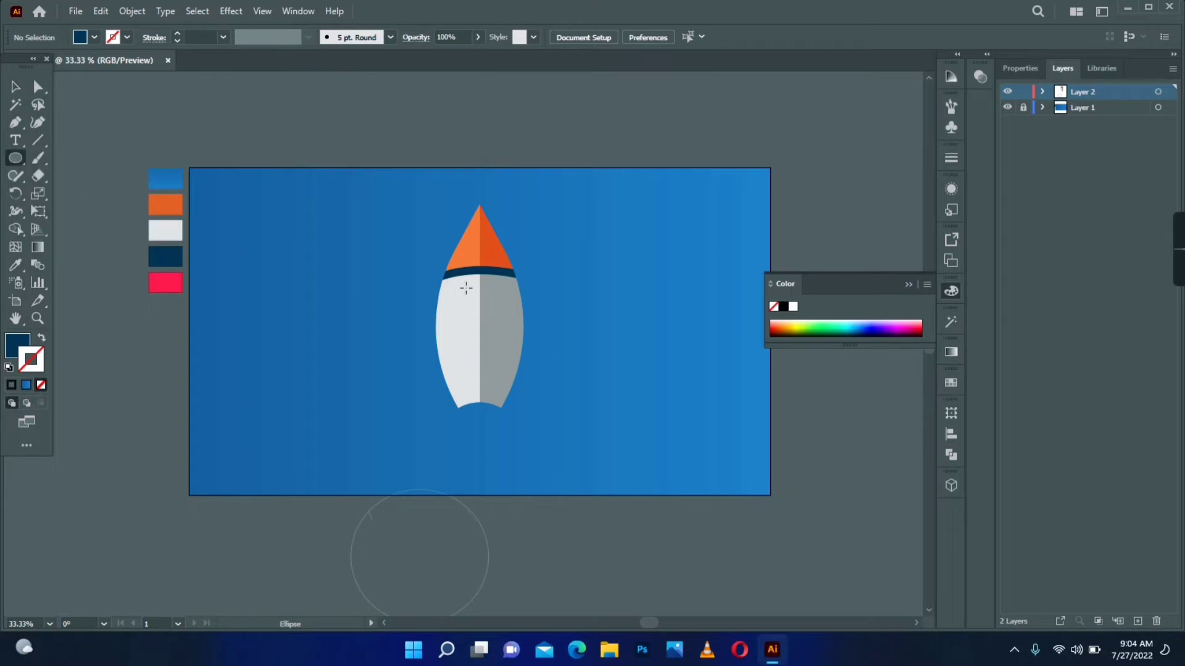
pyautogui.moveTo(463, 287); pyautogui.dragTo(497, 316)
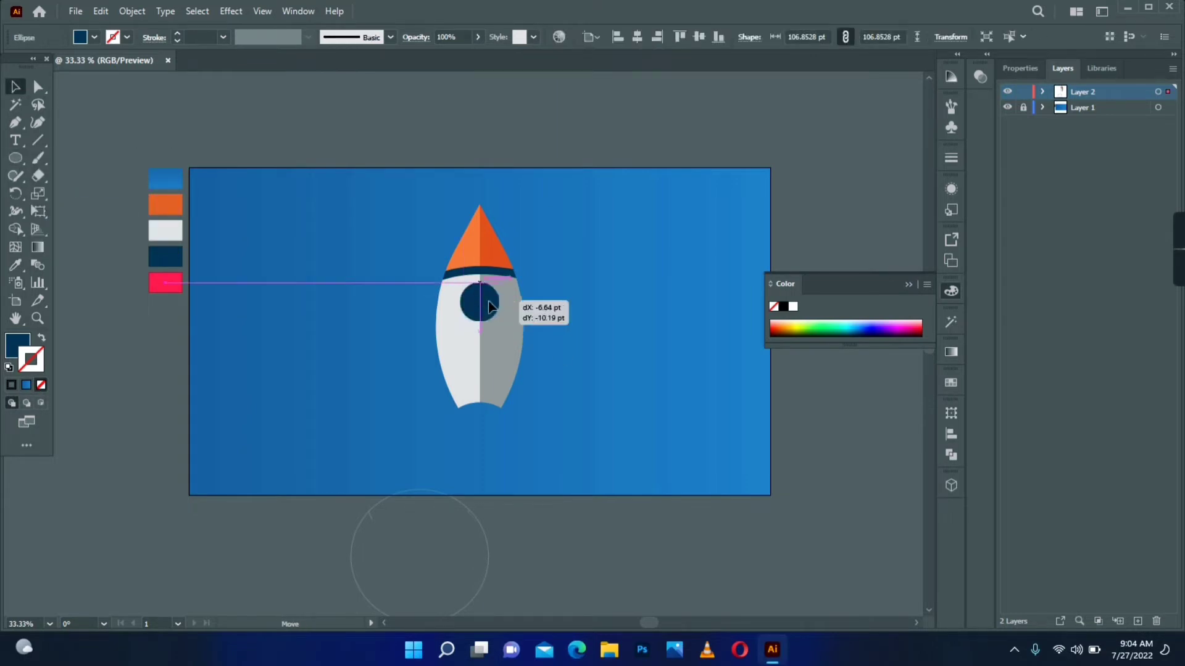
pyautogui.press('i')
pyautogui.click(500, 248)
pyautogui.press('v')
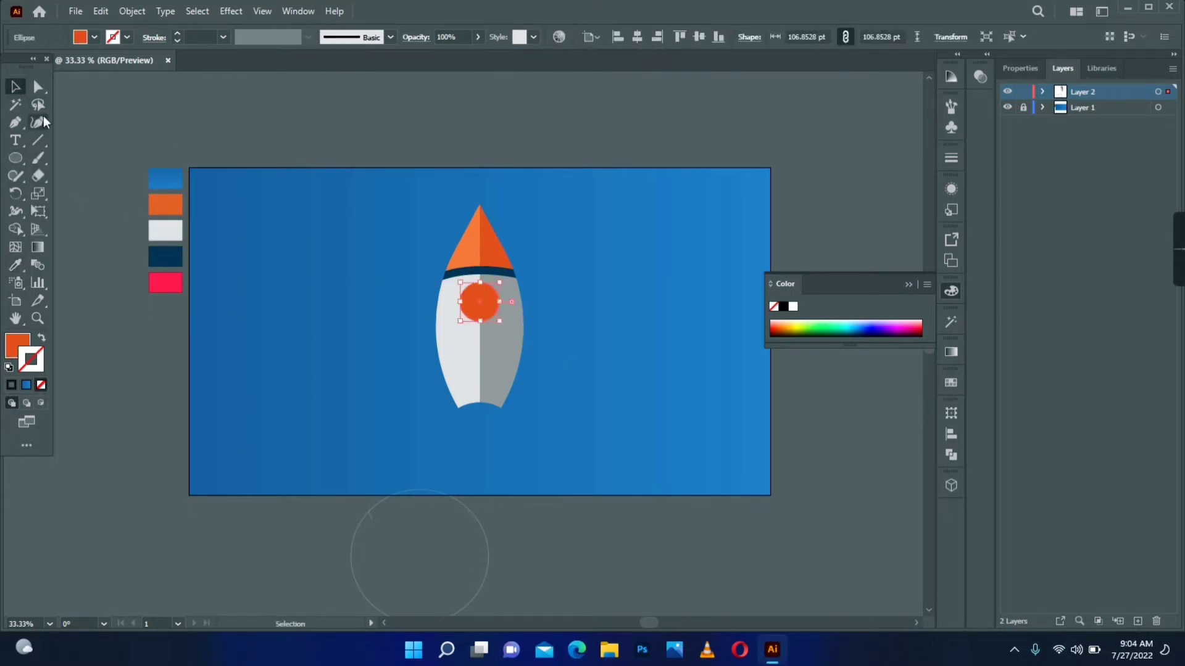
# Create a smaller concentric circle inside the window with Offset Path and fill it with the blue gradient swatch
pyautogui.click(132, 11)
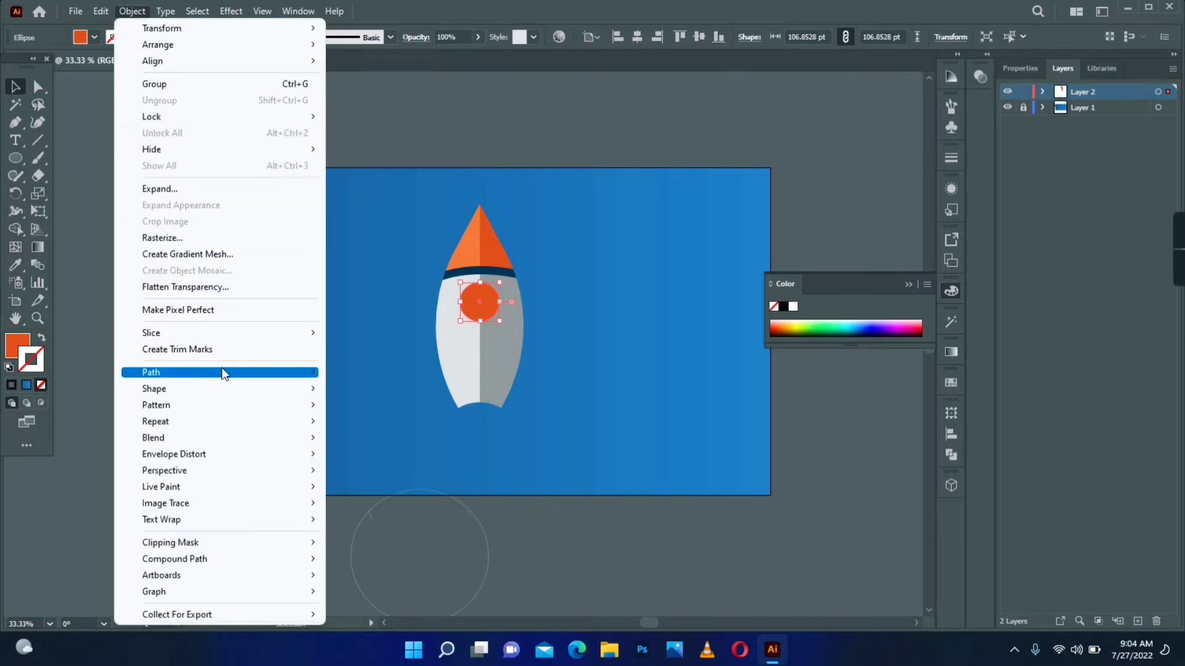
pyautogui.moveTo(221, 372)
pyautogui.click(395, 426)
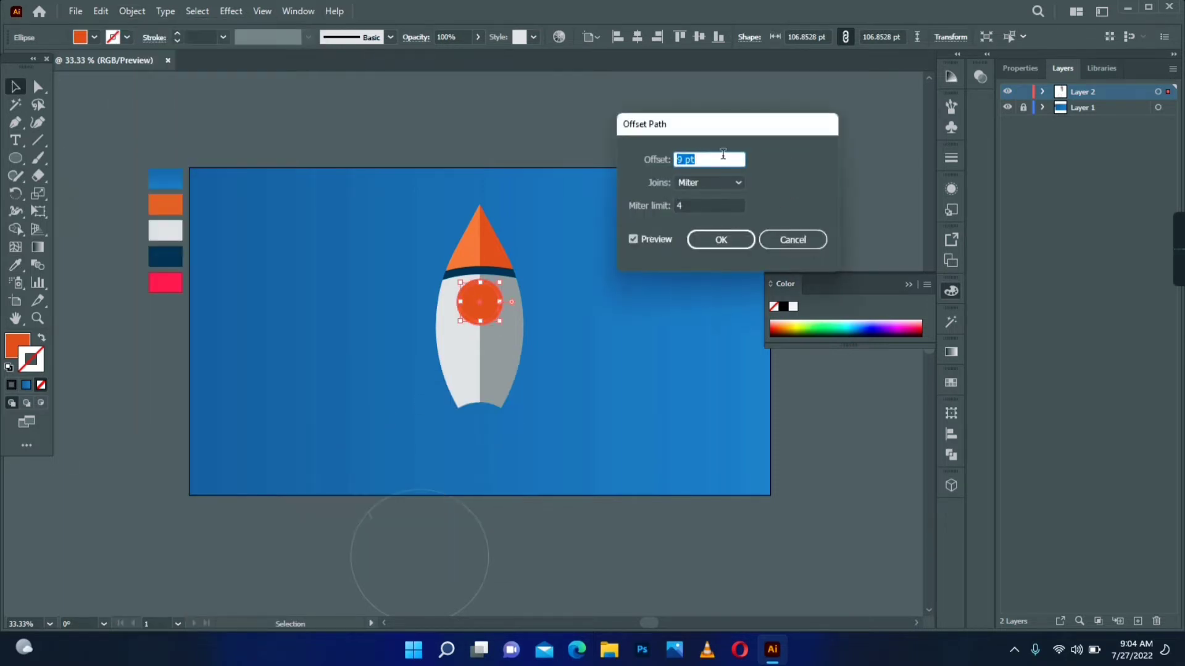
pyautogui.click(747, 241)
pyautogui.click(28, 123)
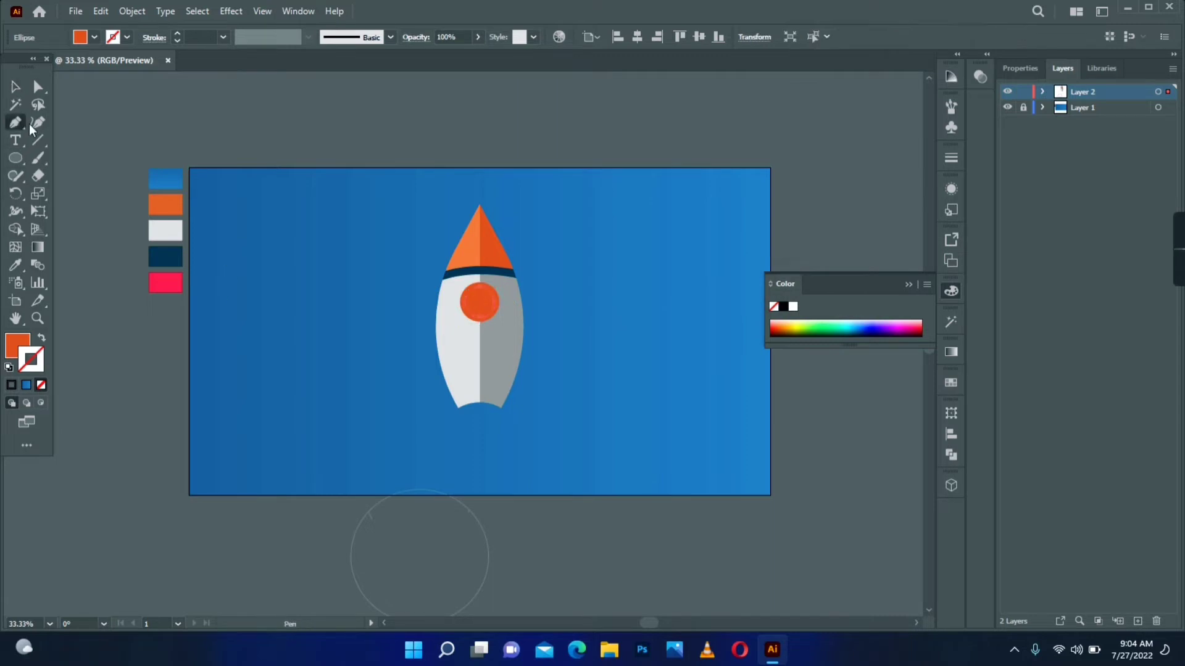
pyautogui.click(15, 265)
pyautogui.click(164, 180)
# Draw a vertical line through the center of the window, with a stroke and no fill
pyautogui.click(16, 123)
pyautogui.click(479, 334)
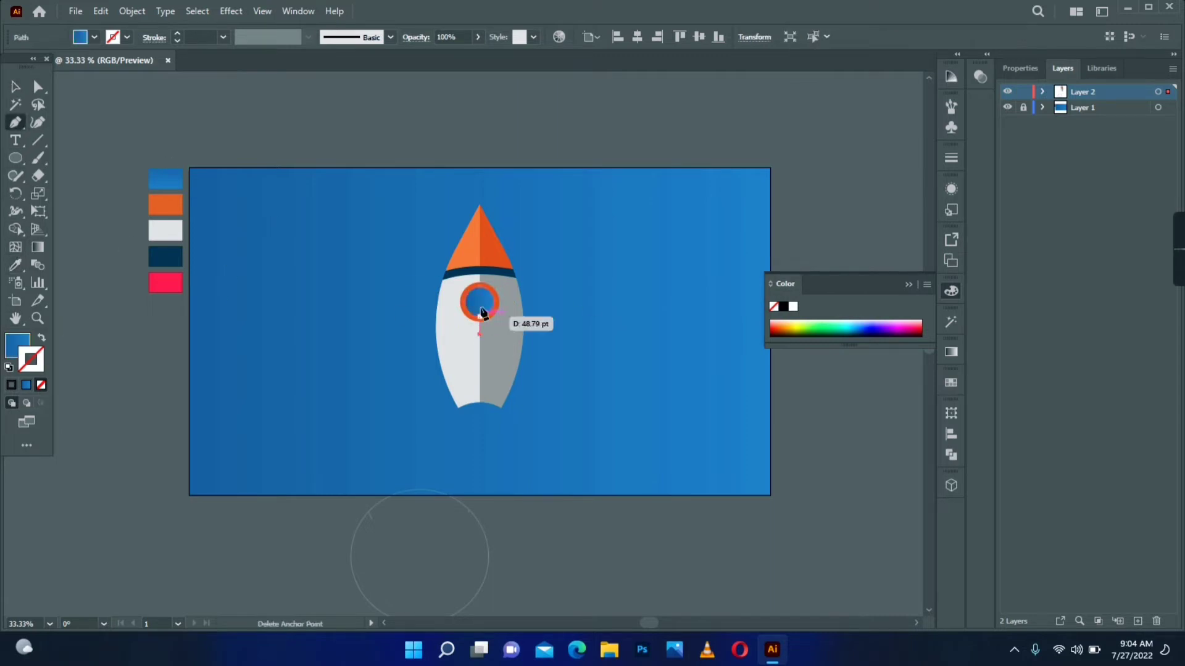
pyautogui.click(479, 275)
pyautogui.click(41, 338)
# Divide both window circles along the vertical line and ungroup the pieces
pyautogui.click(16, 87)
pyautogui.keyDown('shift'); pyautogui.click(494, 303); pyautogui.keyUp('shift')
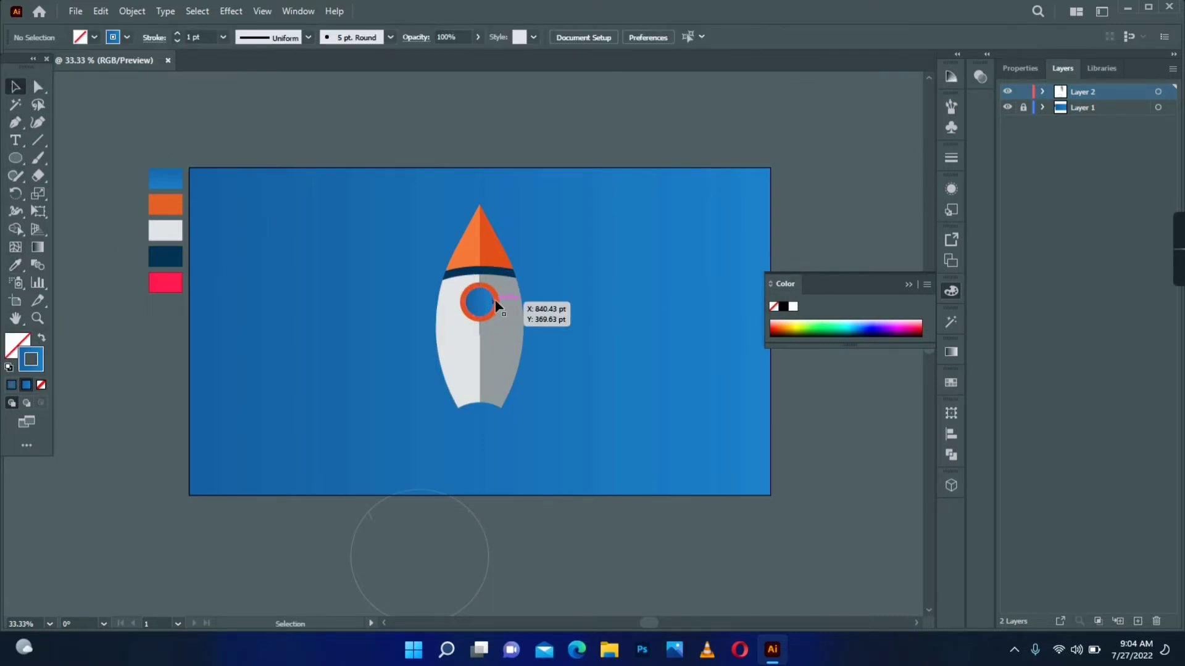
pyautogui.click(950, 455)
pyautogui.click(782, 485)
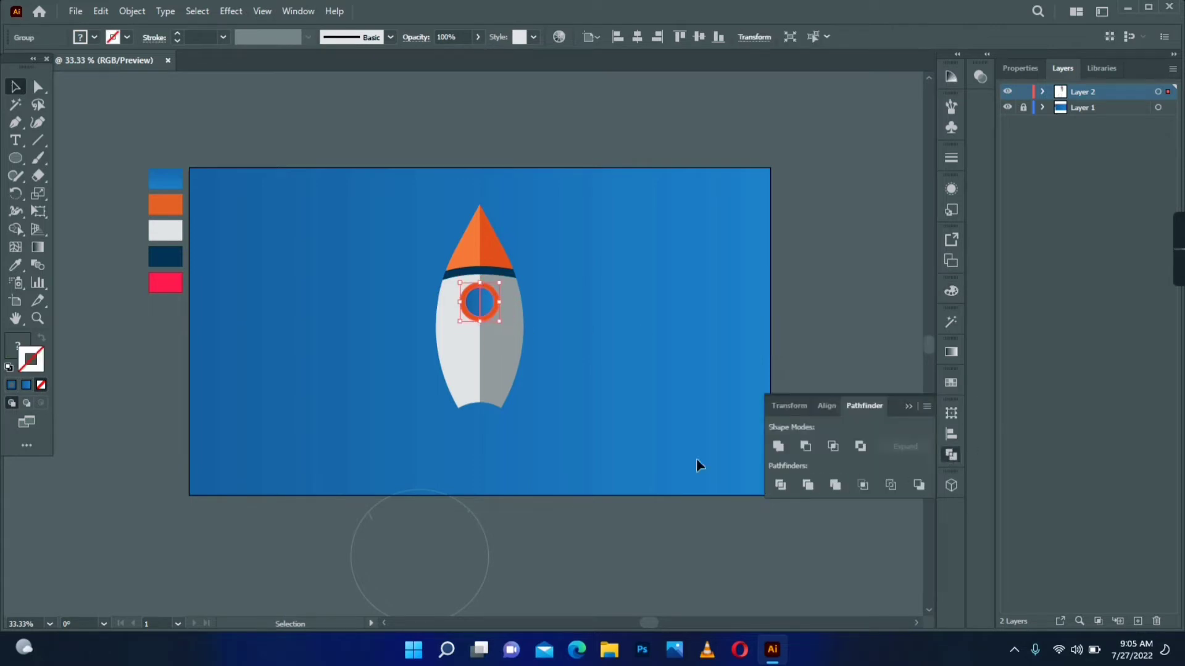
pyautogui.rightClick(490, 302)
pyautogui.click(531, 431)
pyautogui.click(512, 532)
# Fill the left half of the window's inner circle with a bright sky blue
pyautogui.click(474, 302)
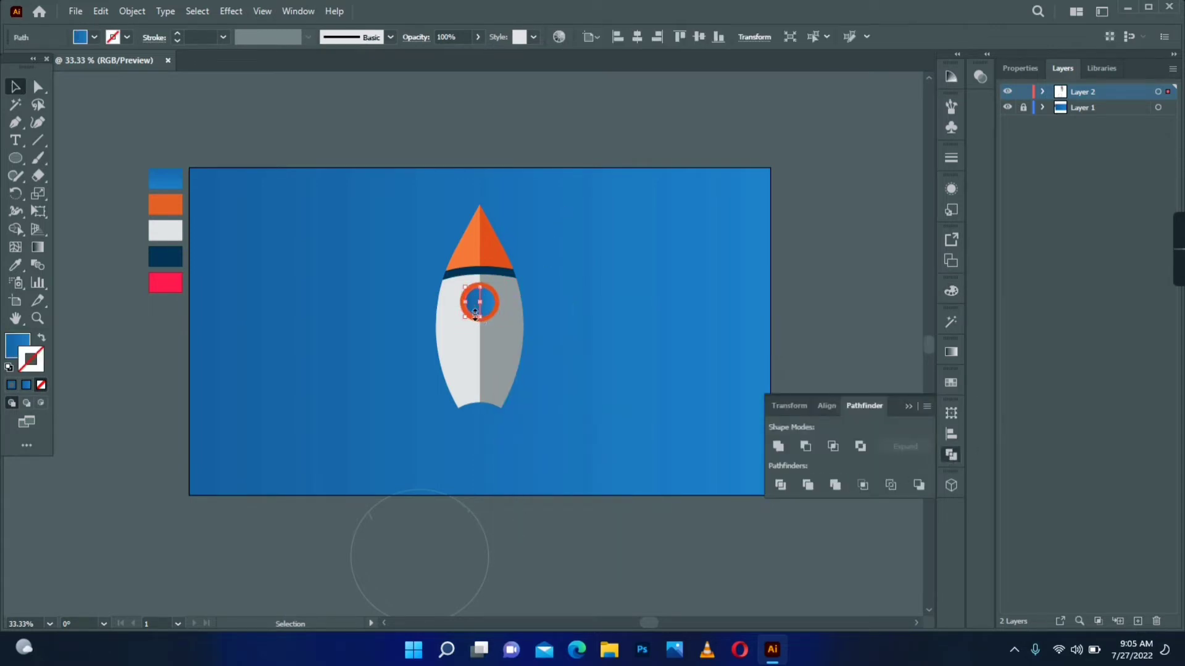
pyautogui.doubleClick(17, 348)
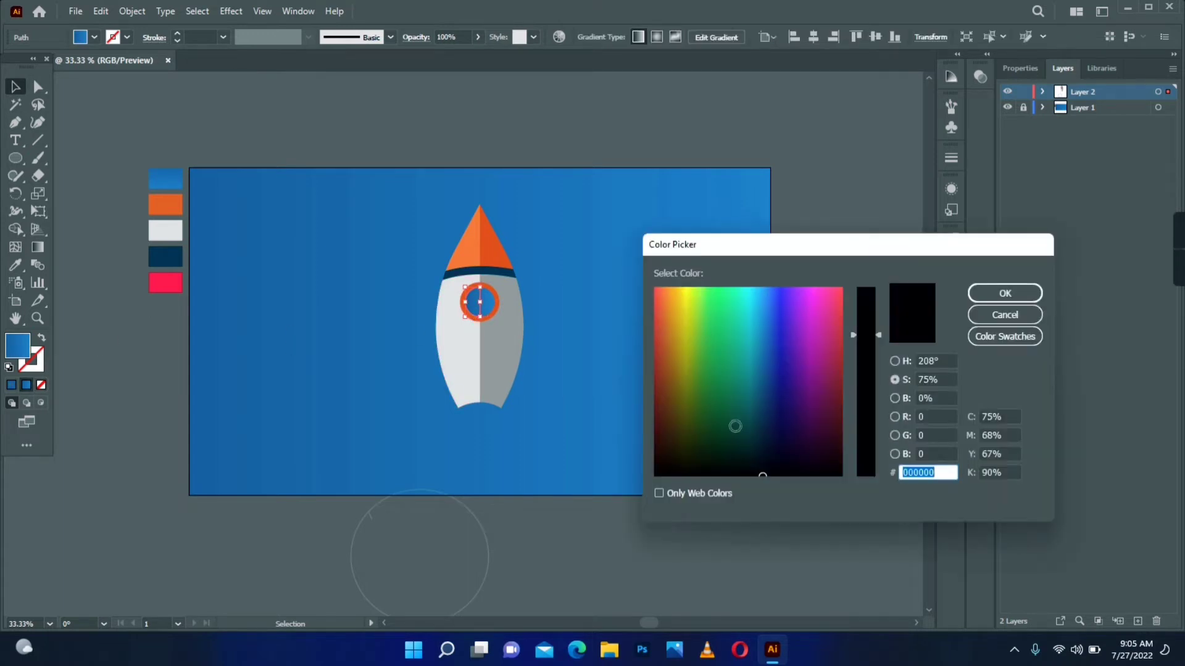
pyautogui.moveTo(735, 426); pyautogui.dragTo(771, 358)
pyautogui.click(1005, 293)
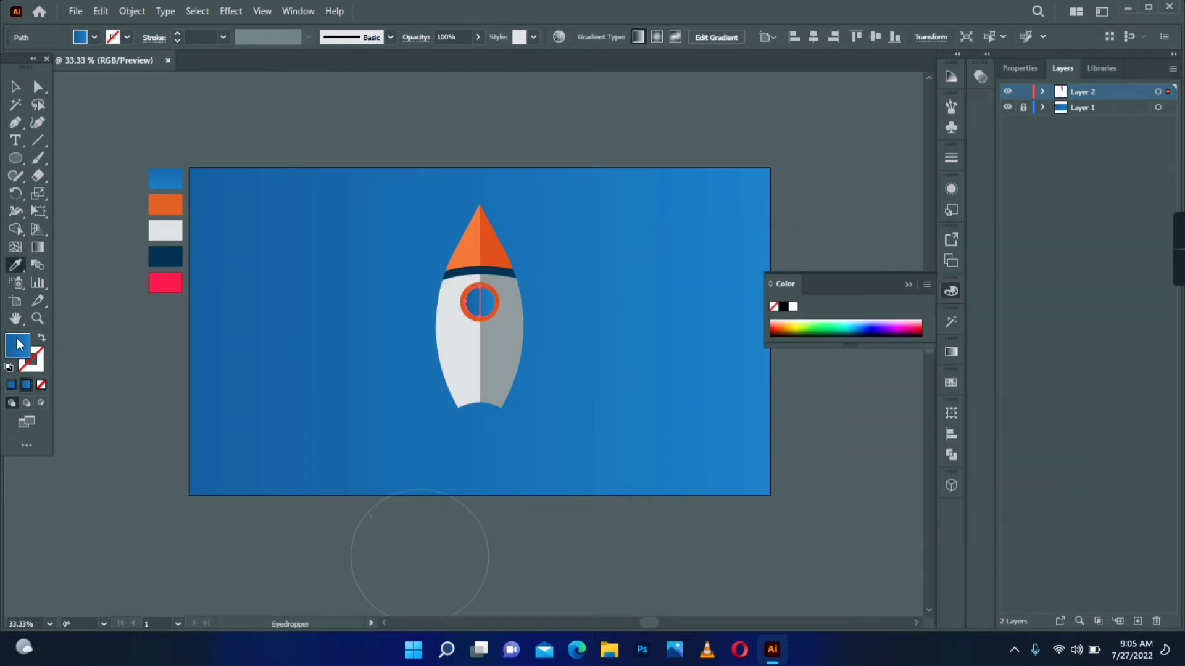
pyautogui.doubleClick(19, 345)
pyautogui.click(757, 298)
pyautogui.click(1005, 293)
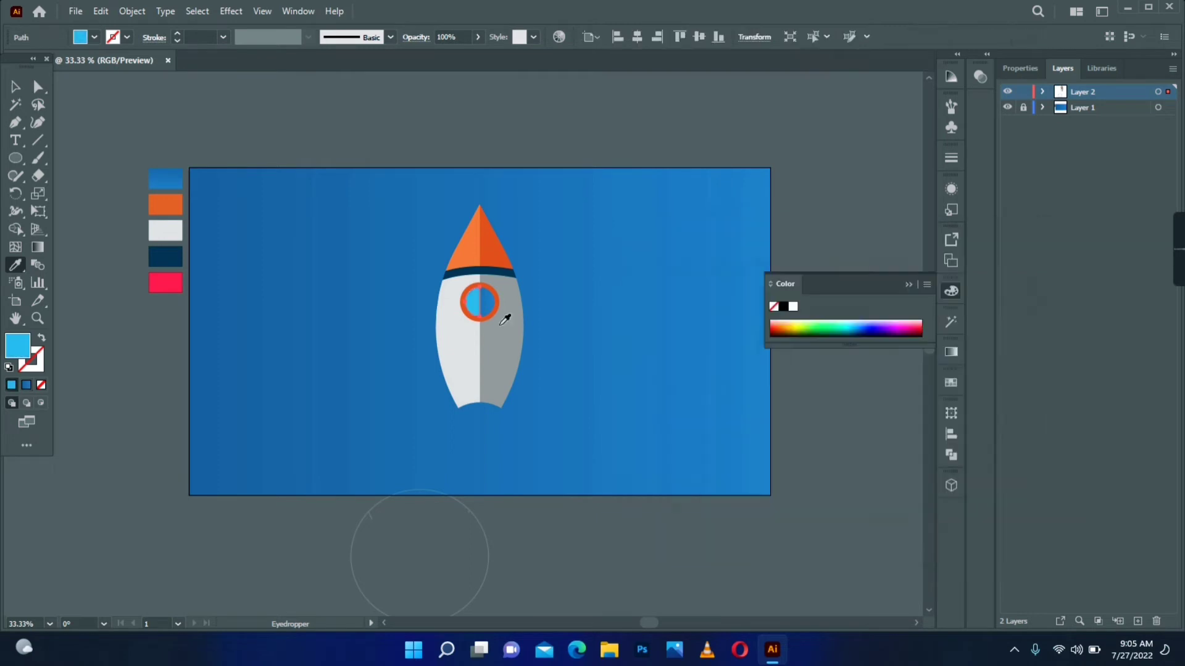
# Fill the left half of the window's outer ring with the nose cone's lighter orange
pyautogui.click(409, 329)
pyautogui.click(467, 291)
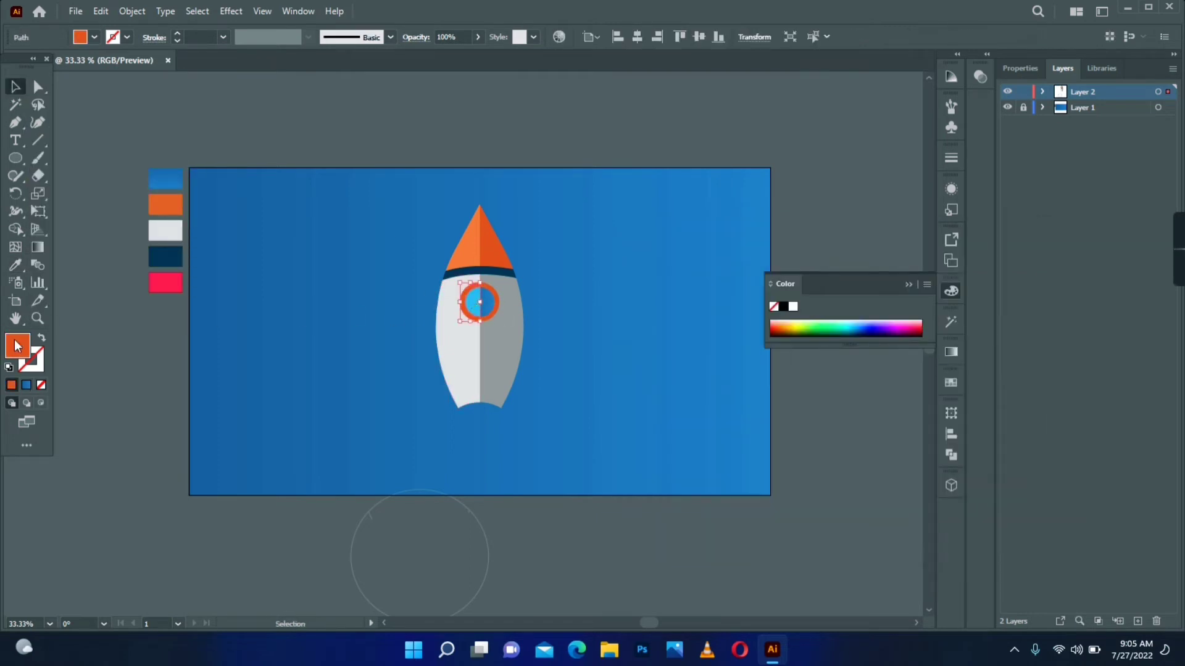
pyautogui.click(16, 265)
pyautogui.click(475, 237)
pyautogui.click(16, 86)
# Draw a small flat rectangle at the base of the rocket body as the nozzle and send it to the back
pyautogui.click(109, 123)
pyautogui.moveTo(15, 158); pyautogui.dragTo(120, 164)
pyautogui.click(121, 162)
pyautogui.moveTo(462, 400); pyautogui.dragTo(499, 413)
pyautogui.press('v')
pyautogui.rightClick(506, 404)
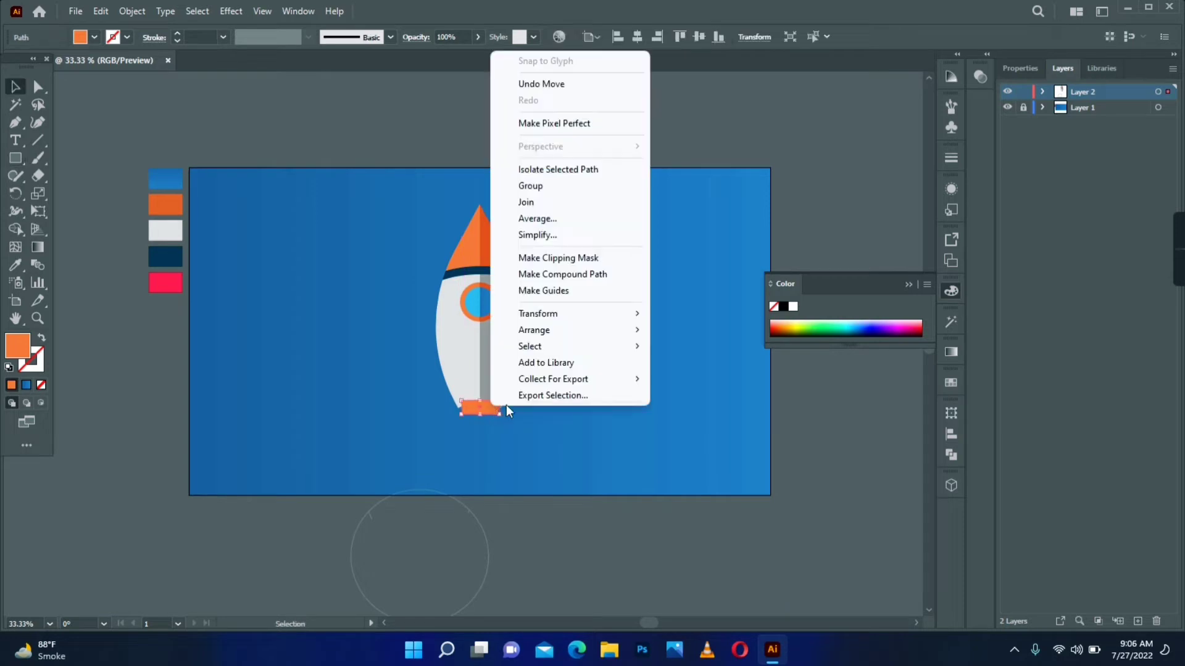
pyautogui.moveTo(566, 333)
pyautogui.click(716, 377)
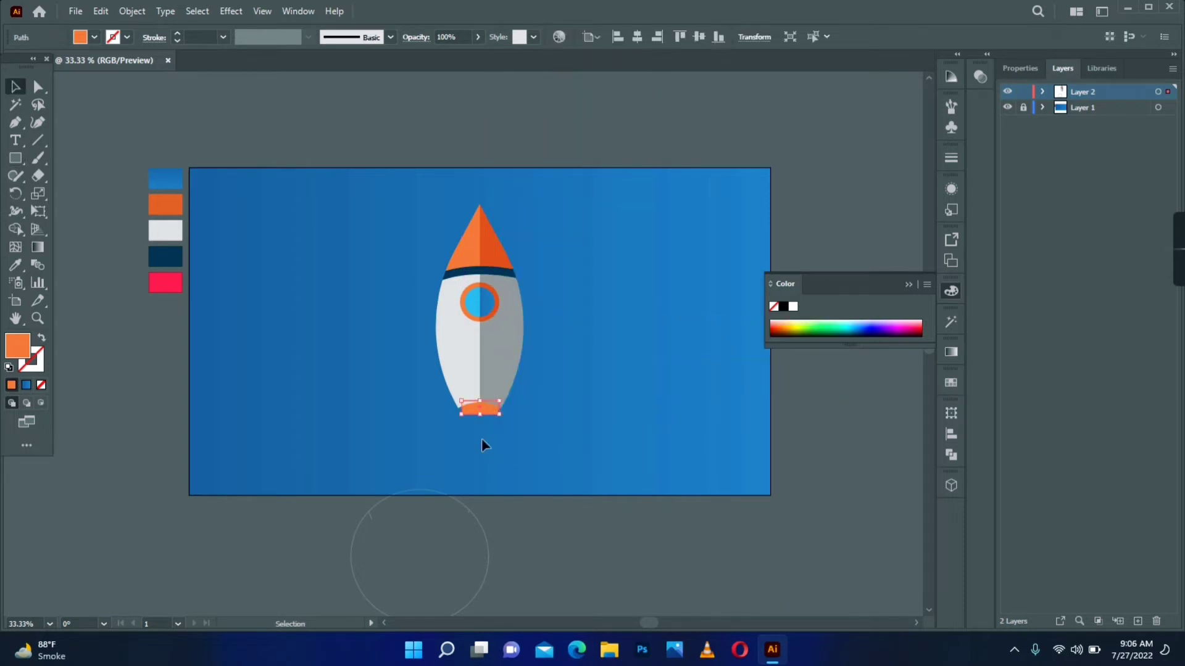
# Sample the nose's darker orange for the nozzle and deepen its fill to dark red
pyautogui.click(495, 252)
pyautogui.doubleClick(17, 346)
pyautogui.moveTo(878, 313); pyautogui.dragTo(878, 298)
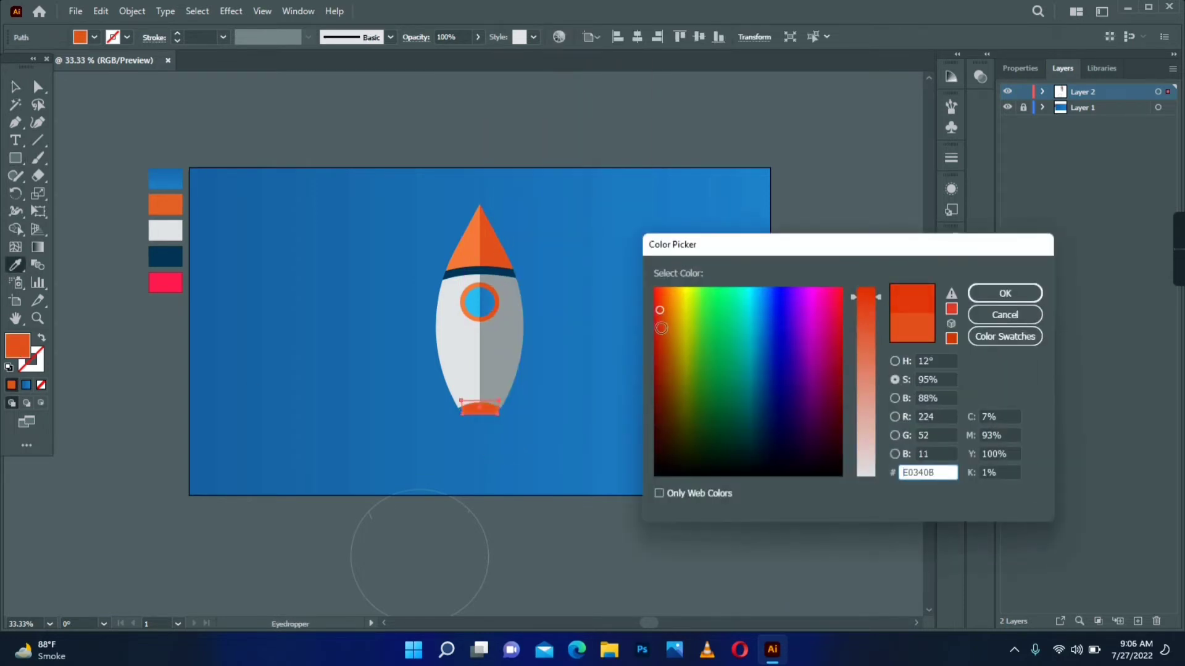
pyautogui.moveTo(660, 328); pyautogui.dragTo(658, 344)
pyautogui.click(1009, 293)
# Draw a tall rectangle below the body and make it a downward-pointing flame by adding side anchors and deleting the bottom corner anchors
pyautogui.click(15, 158)
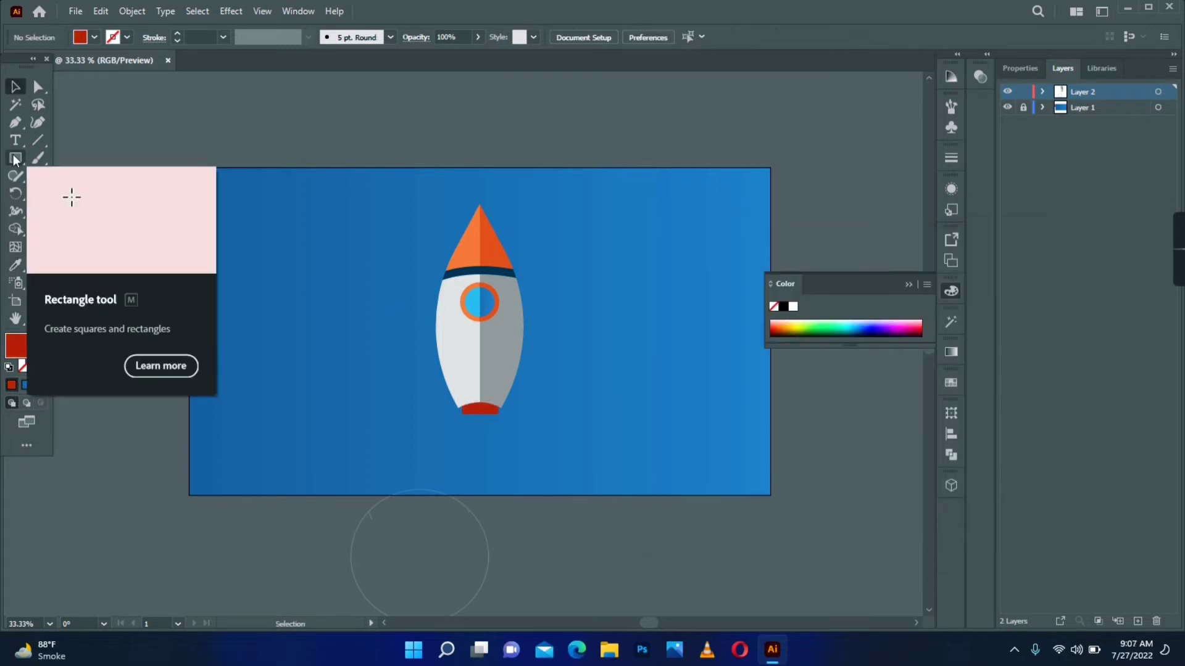
pyautogui.moveTo(462, 387); pyautogui.dragTo(495, 451)
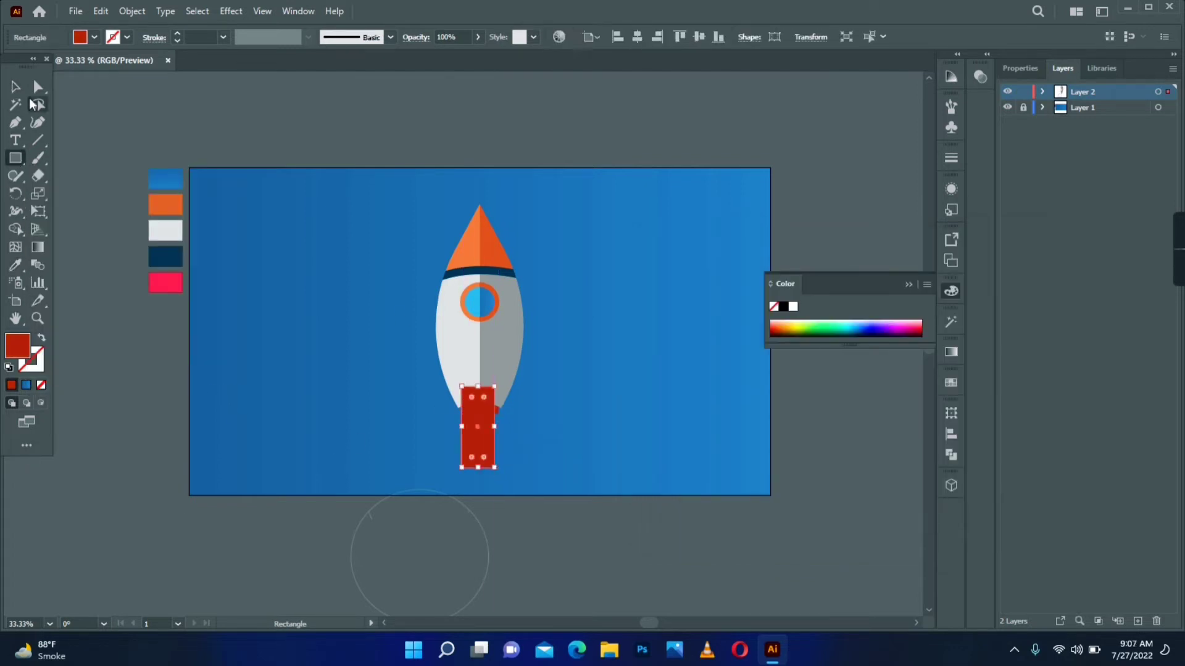
pyautogui.click(15, 87)
pyautogui.press('+')
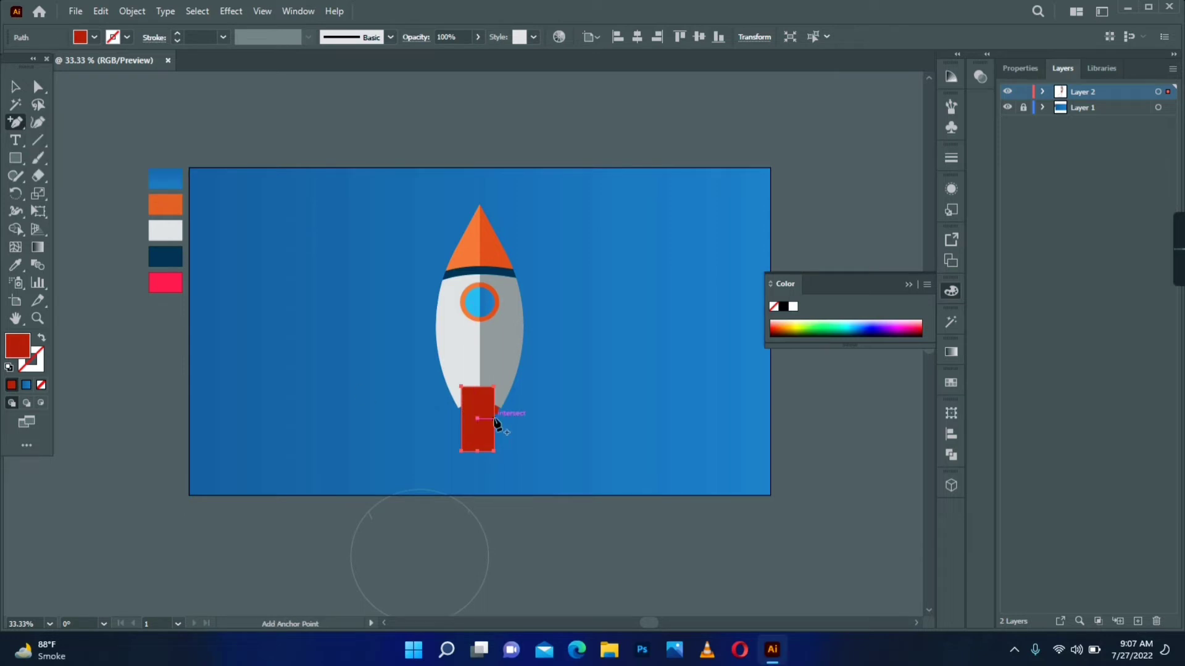
pyautogui.click(494, 419)
pyautogui.click(461, 419)
pyautogui.press('-')
pyautogui.click(493, 451)
pyautogui.click(462, 451)
# Round the flame's two side corners and send the flame to the back
pyautogui.click(38, 87)
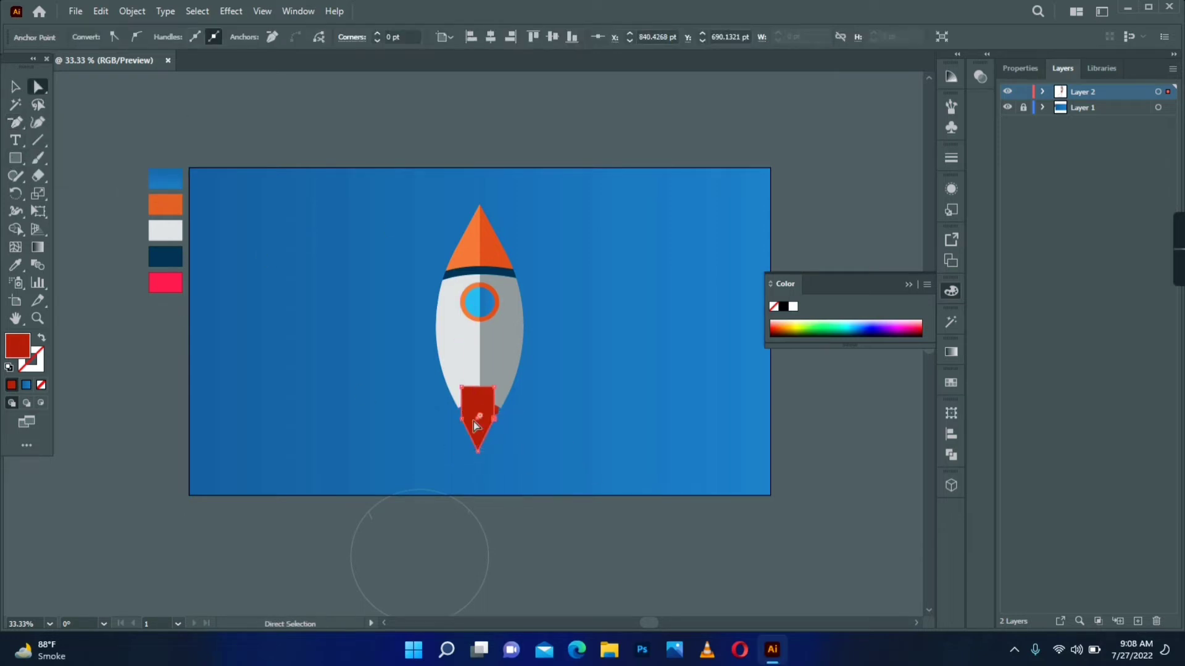
pyautogui.keyDown('shift'); pyautogui.click(462, 419); pyautogui.keyUp('shift')
pyautogui.moveTo(480, 416)
pyautogui.mouseDown()
pyautogui.moveTo(496, 415)
pyautogui.moveTo(370, 417)
pyautogui.moveTo(483, 431)
pyautogui.mouseUp()
pyautogui.click(15, 87)
pyautogui.rightClick(484, 432)
pyautogui.moveTo(542, 357)
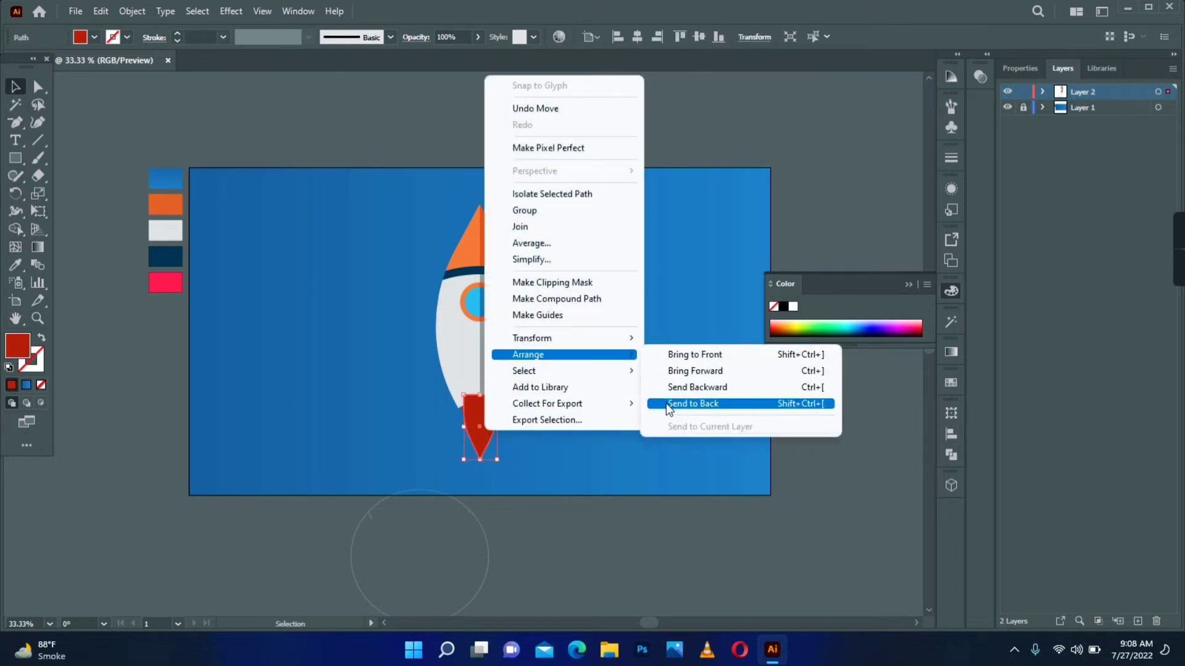
pyautogui.click(666, 405)
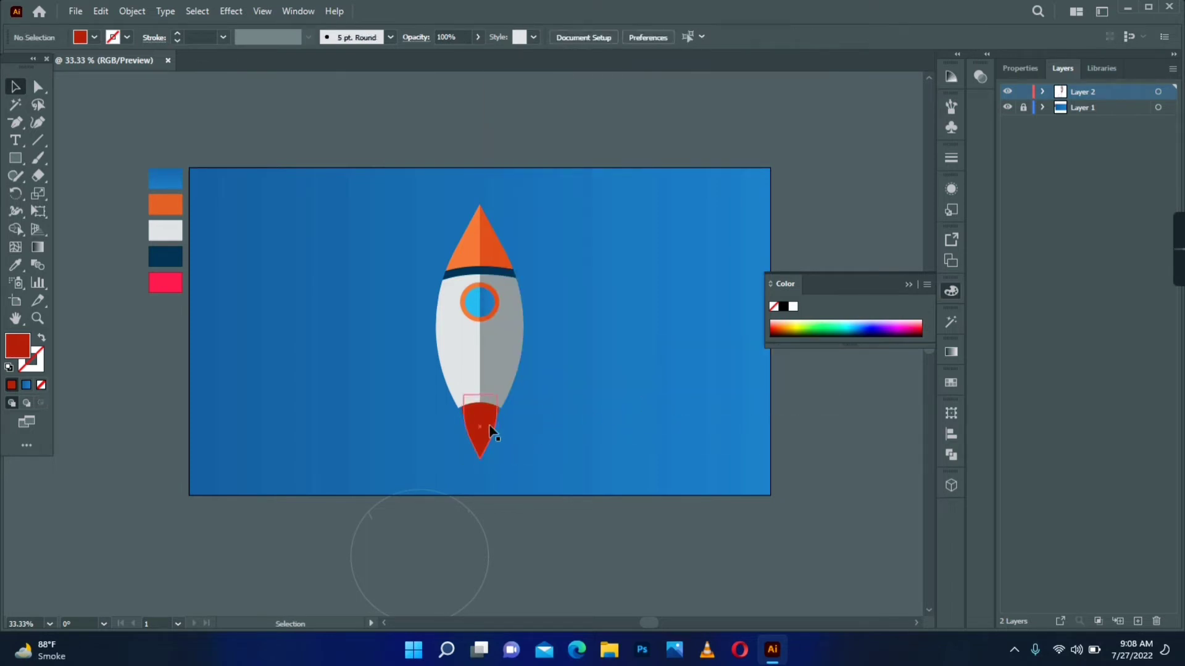
# Fill the flame with the nose cone's lighter orange
pyautogui.press('i')
pyautogui.click(464, 263)
pyautogui.press('v')
pyautogui.click(338, 268)
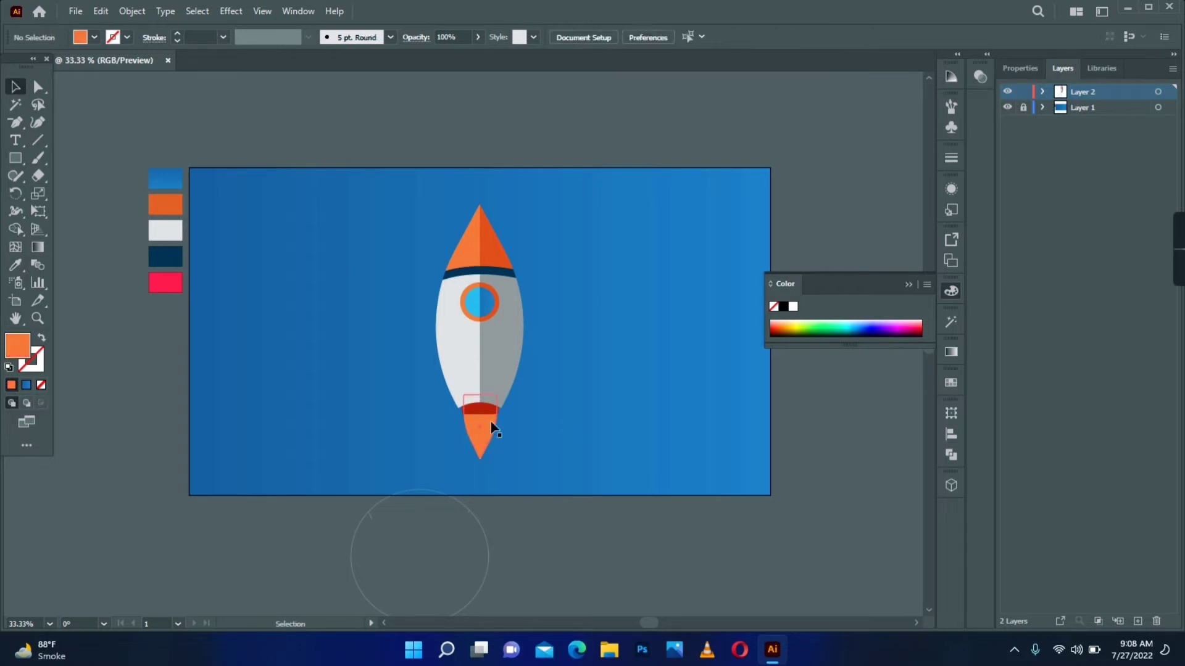
# Create an inner flame with Offset Path at -13 pt and fill it with the pink swatch color
pyautogui.click(487, 432)
pyautogui.click(130, 11)
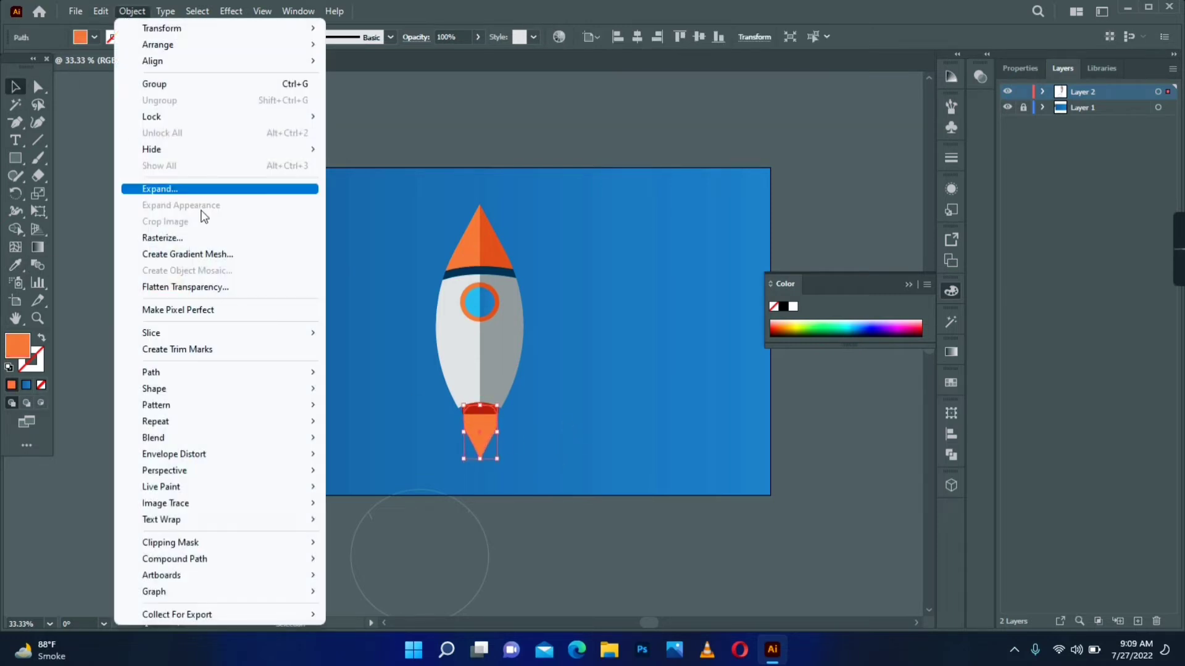
pyautogui.moveTo(184, 370)
pyautogui.click(413, 429)
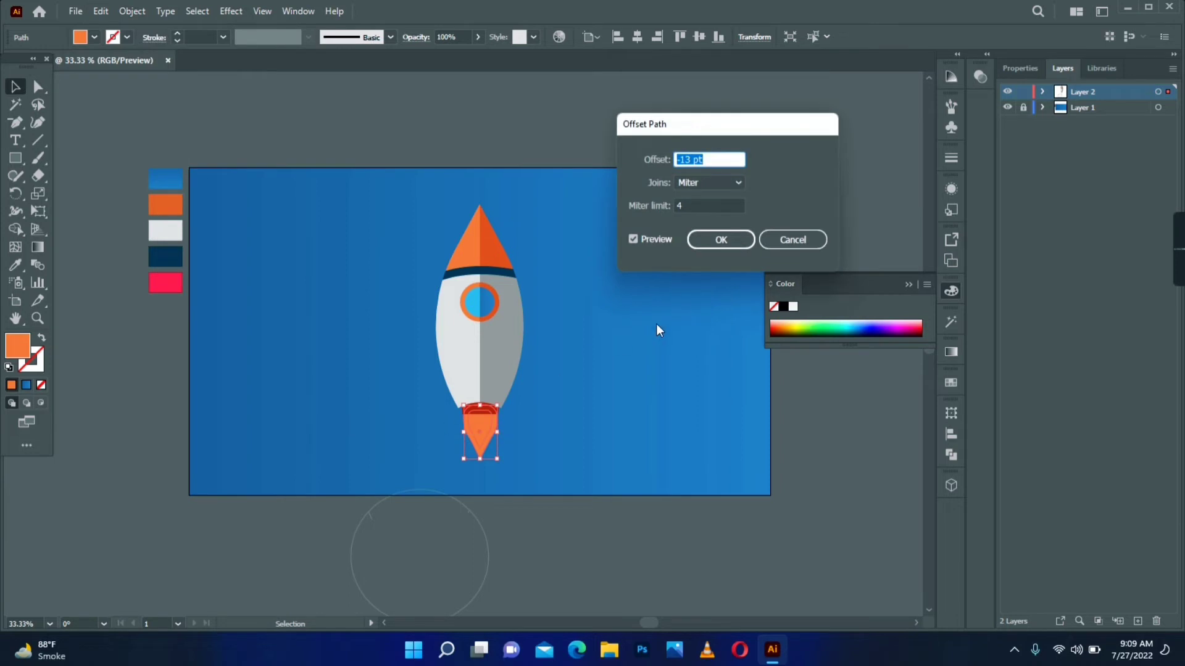
pyautogui.click(721, 240)
pyautogui.click(166, 282)
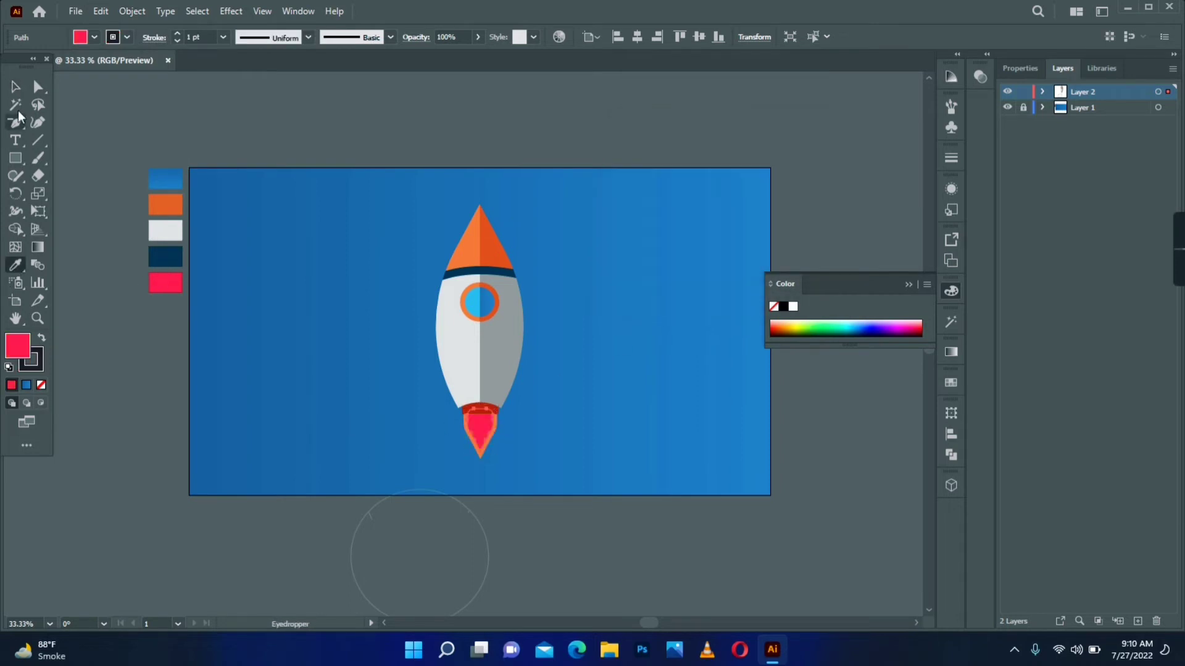
# Create a smaller innermost flame inside the pink one with Offset Path
pyautogui.click(132, 11)
pyautogui.moveTo(201, 372)
pyautogui.click(413, 429)
pyautogui.click(716, 239)
# Fill the innermost flame with a paler, less saturated tint of the nose's light orange, without a stroke
pyautogui.click(16, 265)
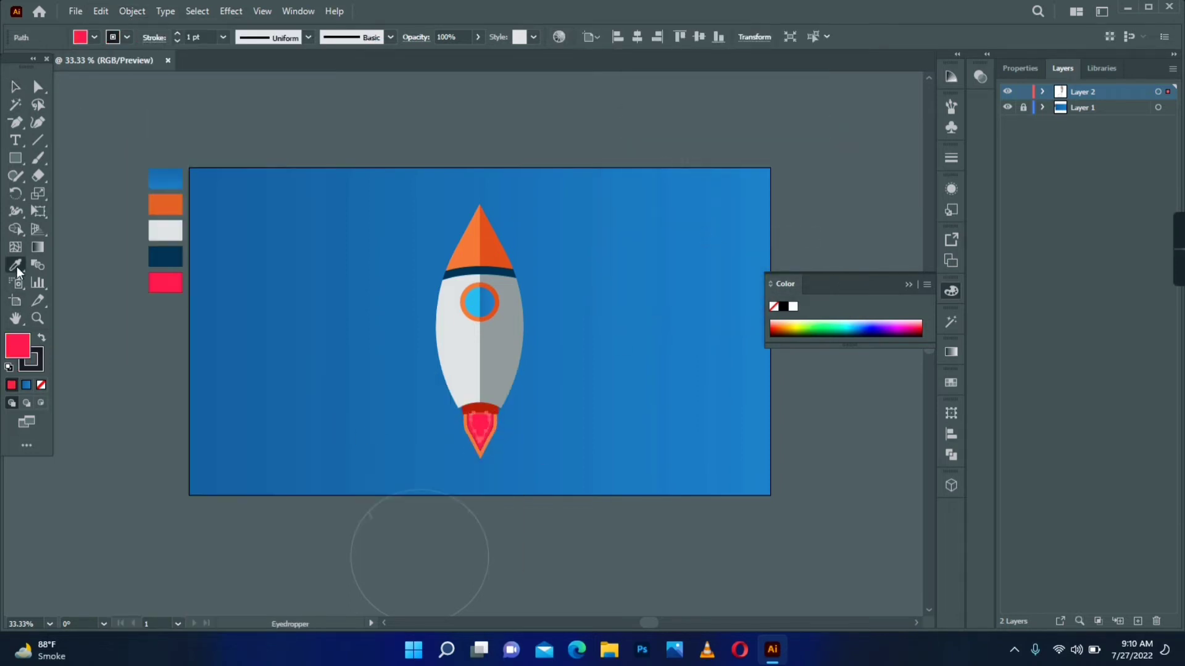
pyautogui.click(472, 248)
pyautogui.doubleClick(17, 346)
pyautogui.moveTo(866, 336); pyautogui.dragTo(866, 376)
pyautogui.click(1005, 294)
pyautogui.press('v')
pyautogui.click(617, 401)
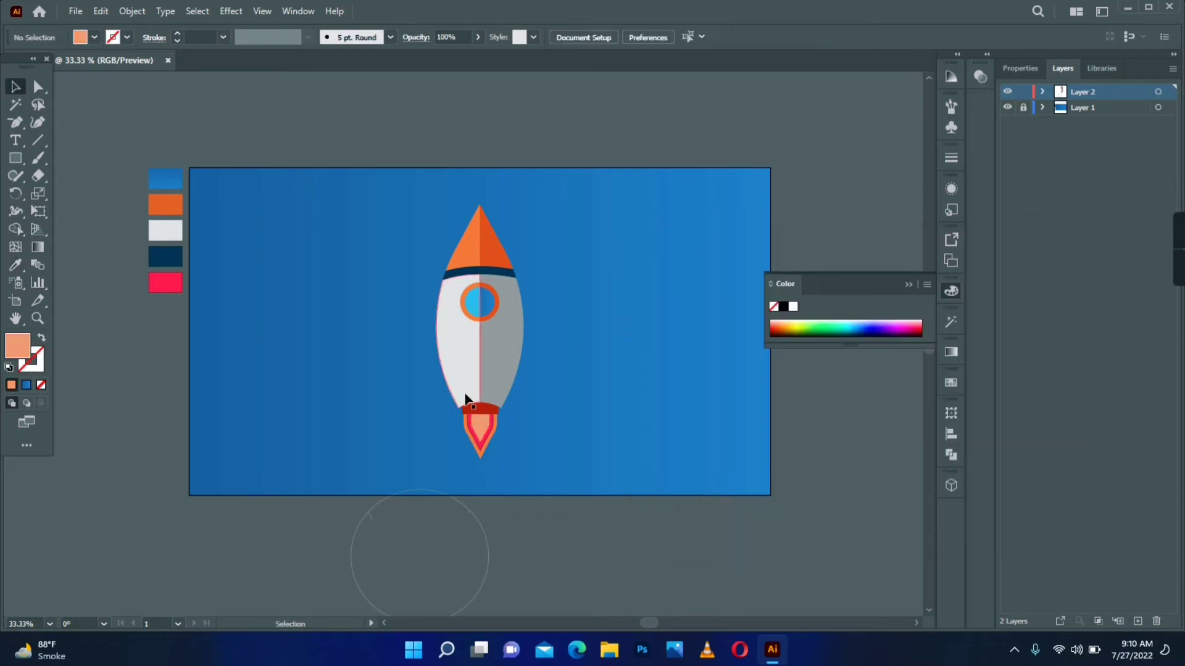
# Draw the narrow right half of a center fin from the lower body down to the flame and fill it with the collar's navy
pyautogui.click(491, 430)
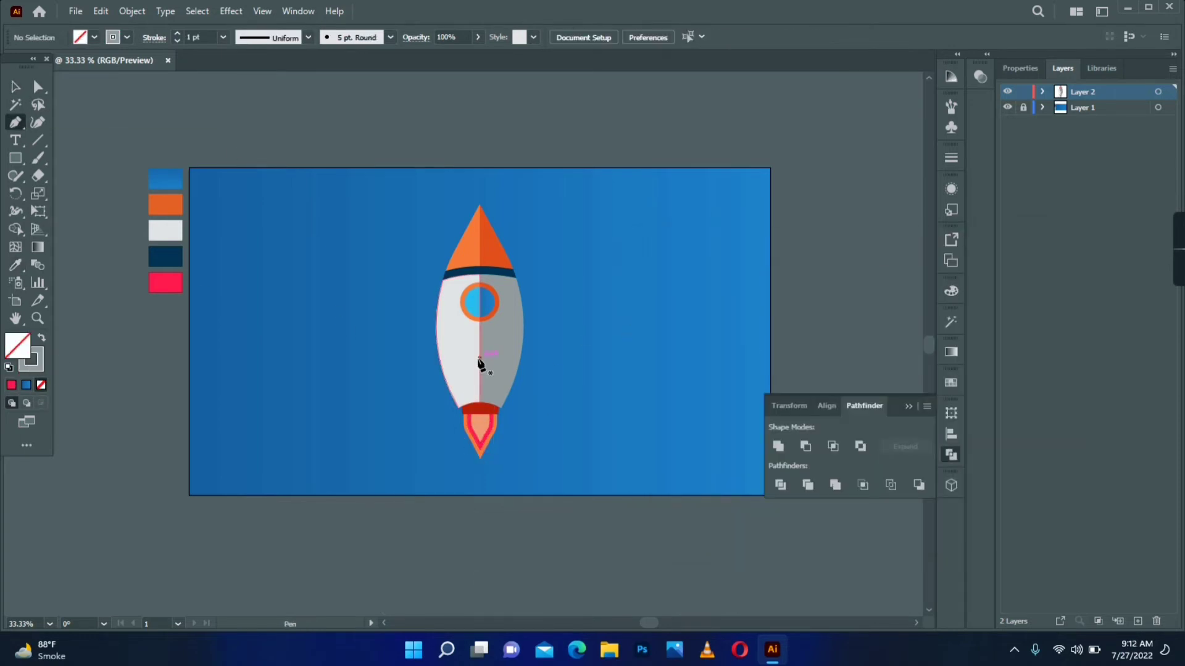
pyautogui.moveTo(488, 302); pyautogui.dragTo(490, 368)
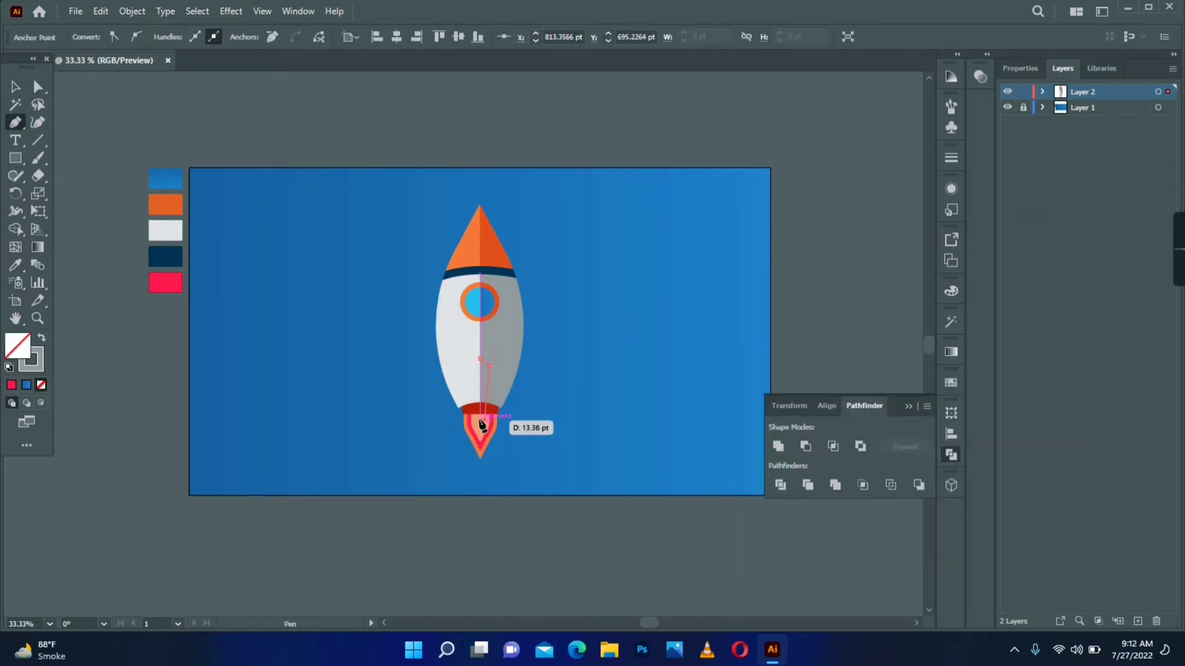
pyautogui.click(479, 420)
pyautogui.click(480, 358)
pyautogui.press('v')
pyautogui.press('i')
pyautogui.click(475, 271)
pyautogui.press('v')
# Make a vertically reflected copy of the half fin and place it against the original's left side
pyautogui.rightClick(482, 371)
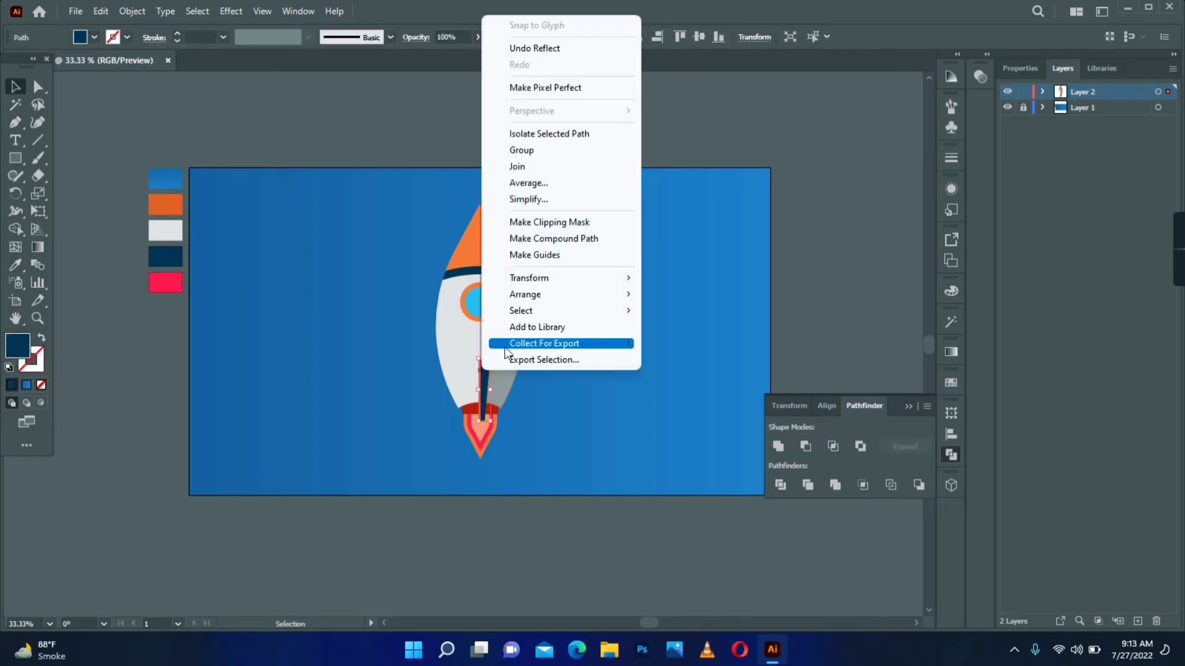
pyautogui.moveTo(556, 277)
pyautogui.click(677, 335)
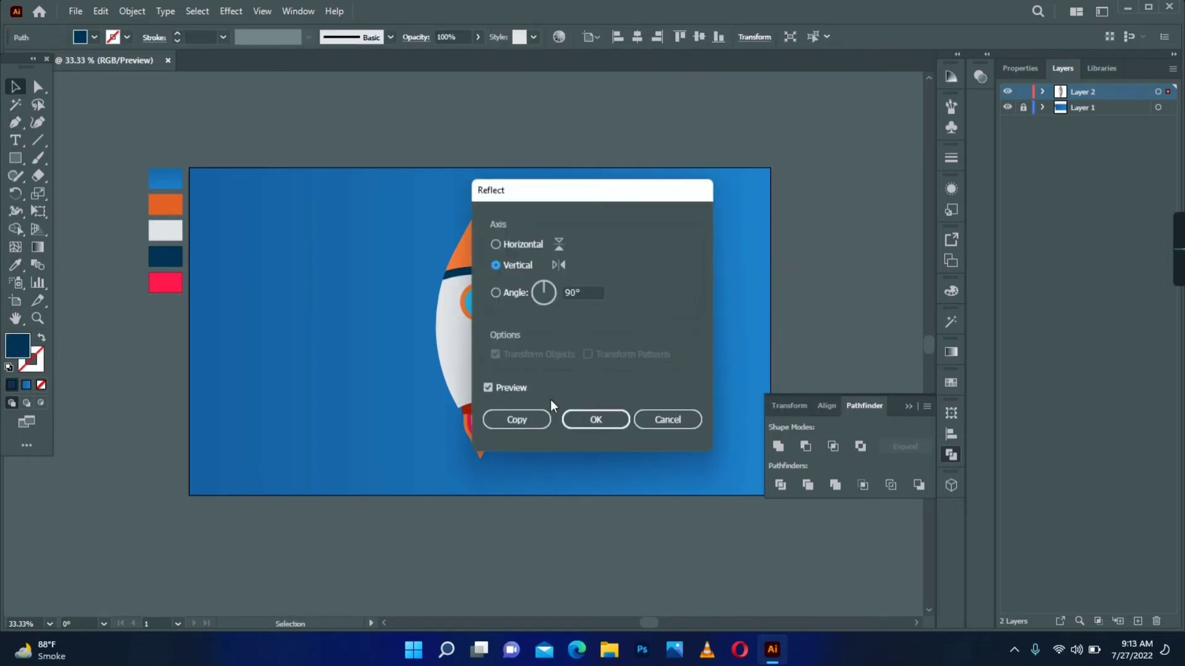
pyautogui.click(522, 420)
pyautogui.moveTo(484, 384); pyautogui.dragTo(476, 382)
# Change the fill of the center fin's left half to a slightly different dark teal-blue
pyautogui.doubleClick(18, 346)
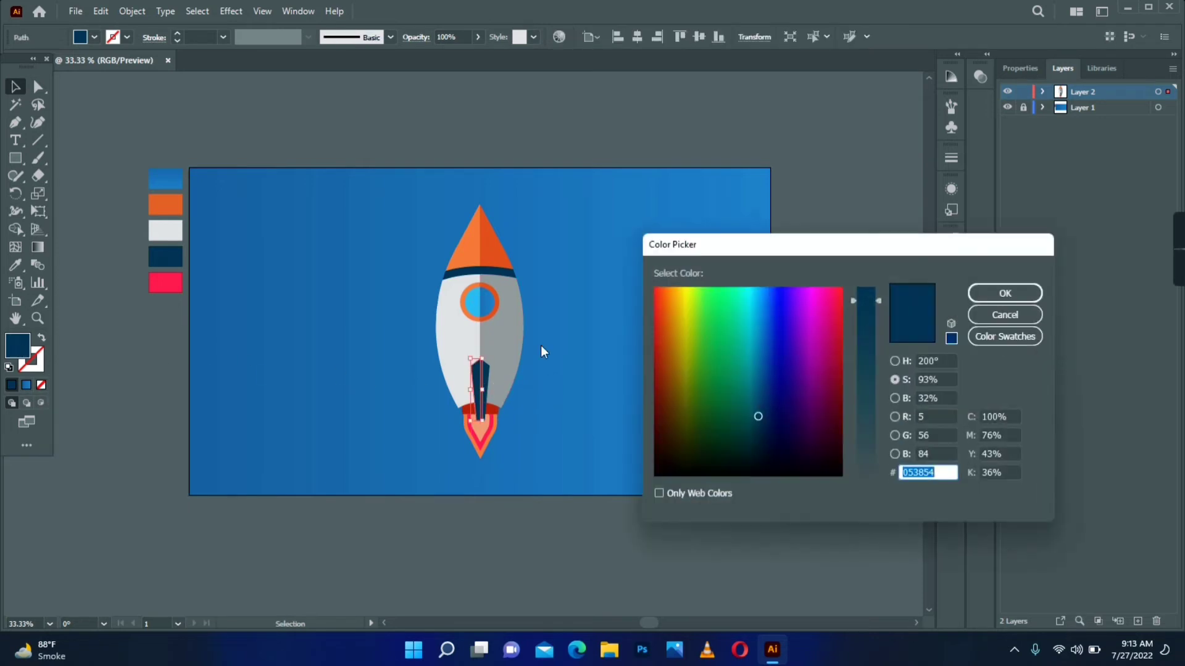
pyautogui.press('Return')
pyautogui.click(536, 376)
# Draw a four-cornered side fin with the Pen tool, slanting outward and down from the body's lower right edge
pyautogui.press('p')
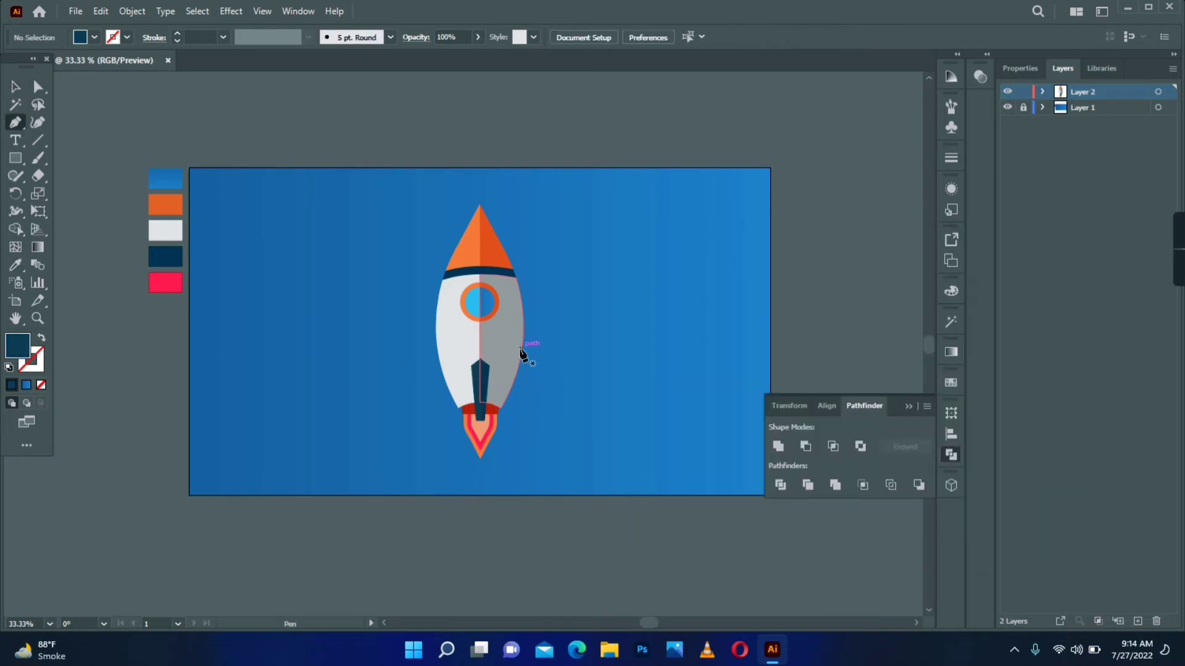
pyautogui.click(517, 353)
pyautogui.click(564, 396)
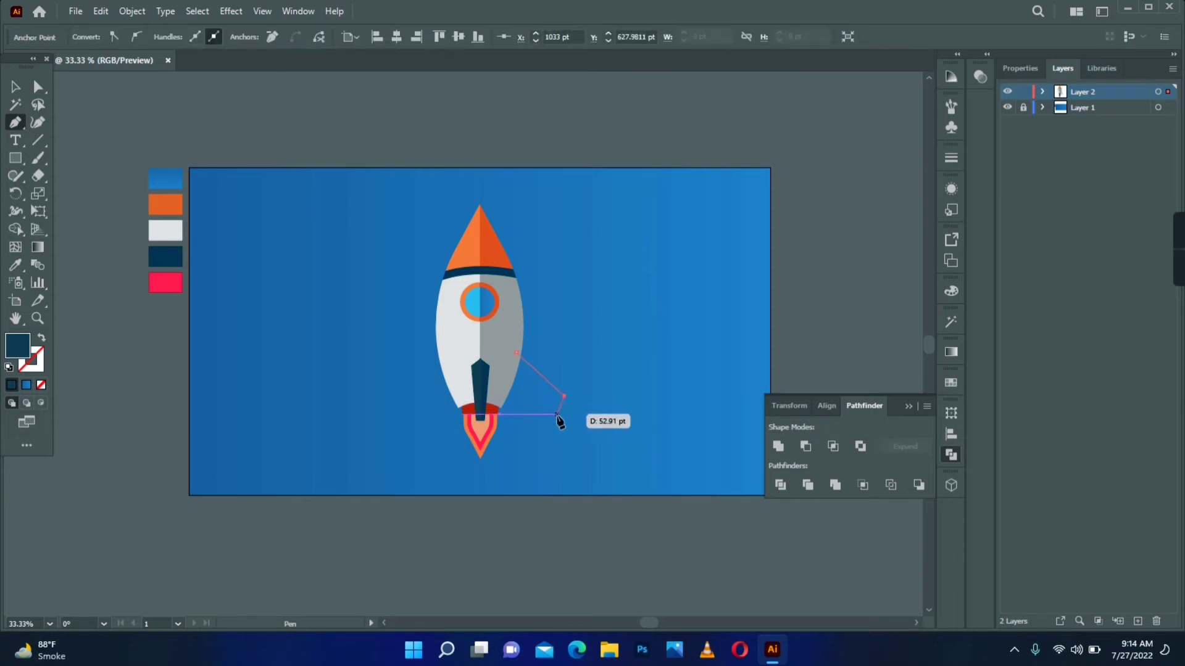
pyautogui.click(561, 414)
pyautogui.click(499, 395)
pyautogui.click(518, 353)
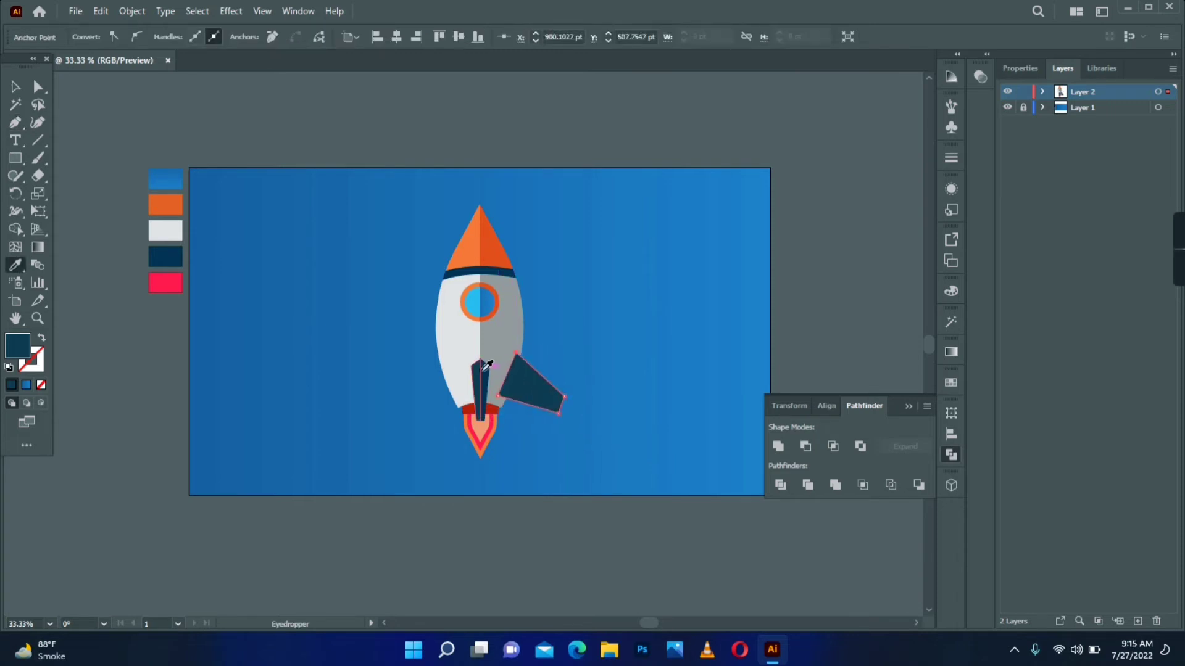
# Send the right side fin to the back, behind the rocket body
pyautogui.press('v')
pyautogui.rightClick(539, 394)
pyautogui.moveTo(577, 310)
pyautogui.click(767, 361)
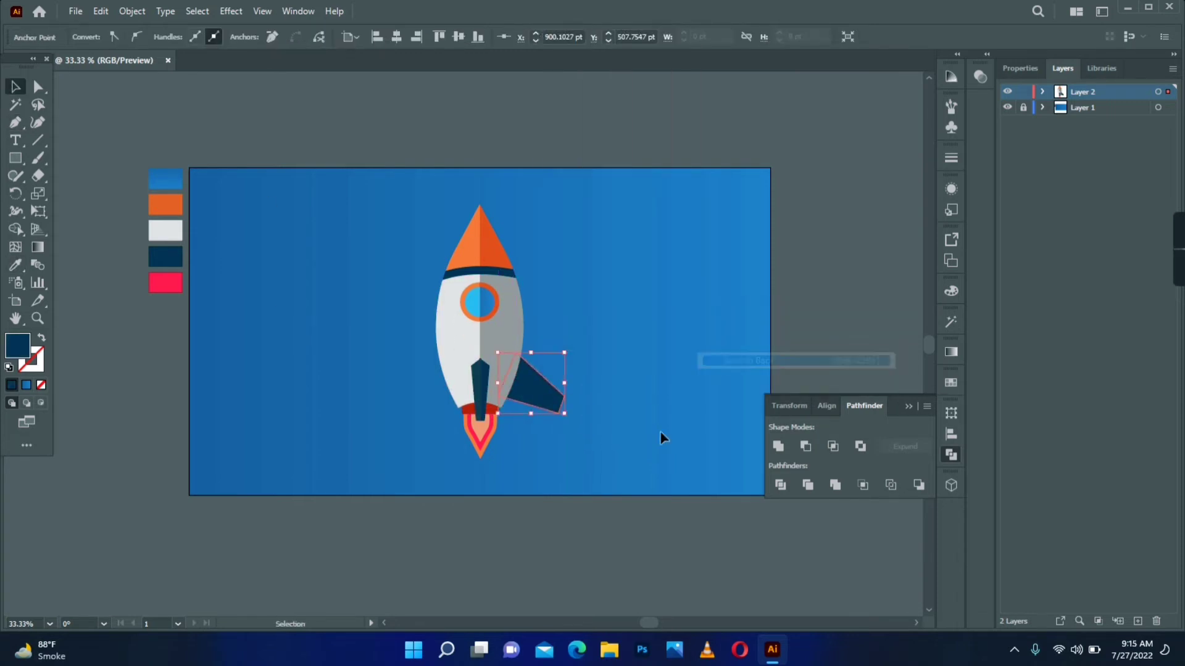
pyautogui.click(513, 566)
# Make a vertically reflected copy of the side fin and move it horizontally to the rocket's left side
pyautogui.rightClick(540, 402)
pyautogui.moveTo(646, 307)
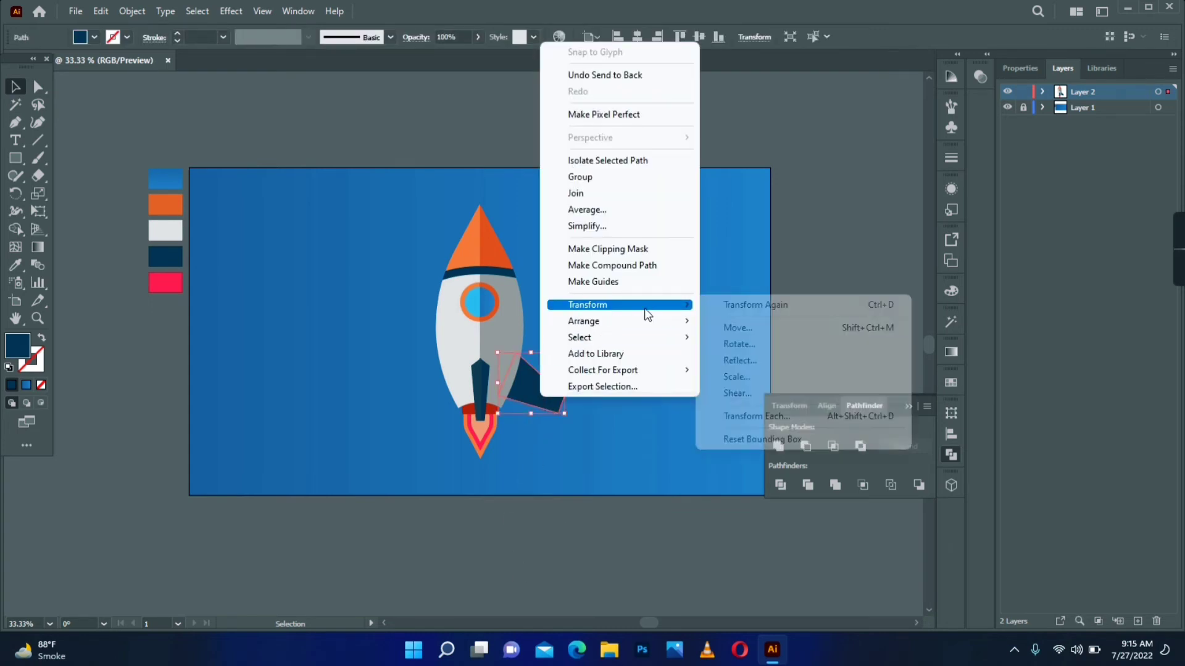
pyautogui.click(744, 361)
pyautogui.click(516, 420)
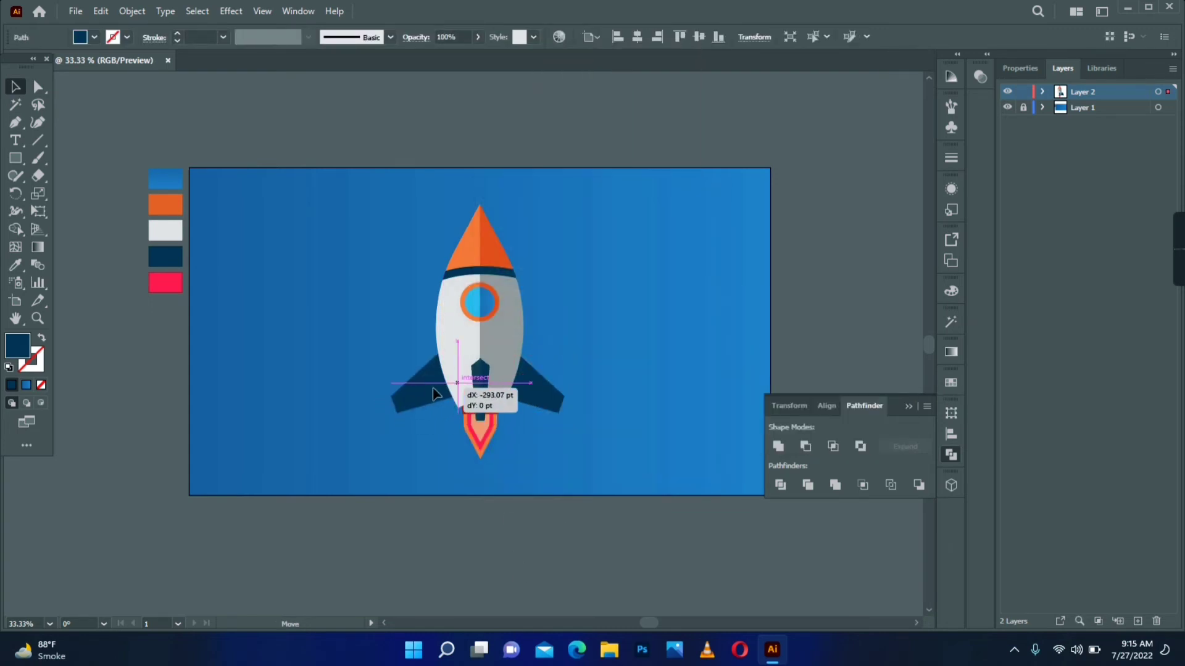
pyautogui.click(384, 386)
# Draw a closed four-point shape over the upper half of the left fin with the Pen tool
pyautogui.press('p')
pyautogui.click(395, 396)
pyautogui.click(442, 353)
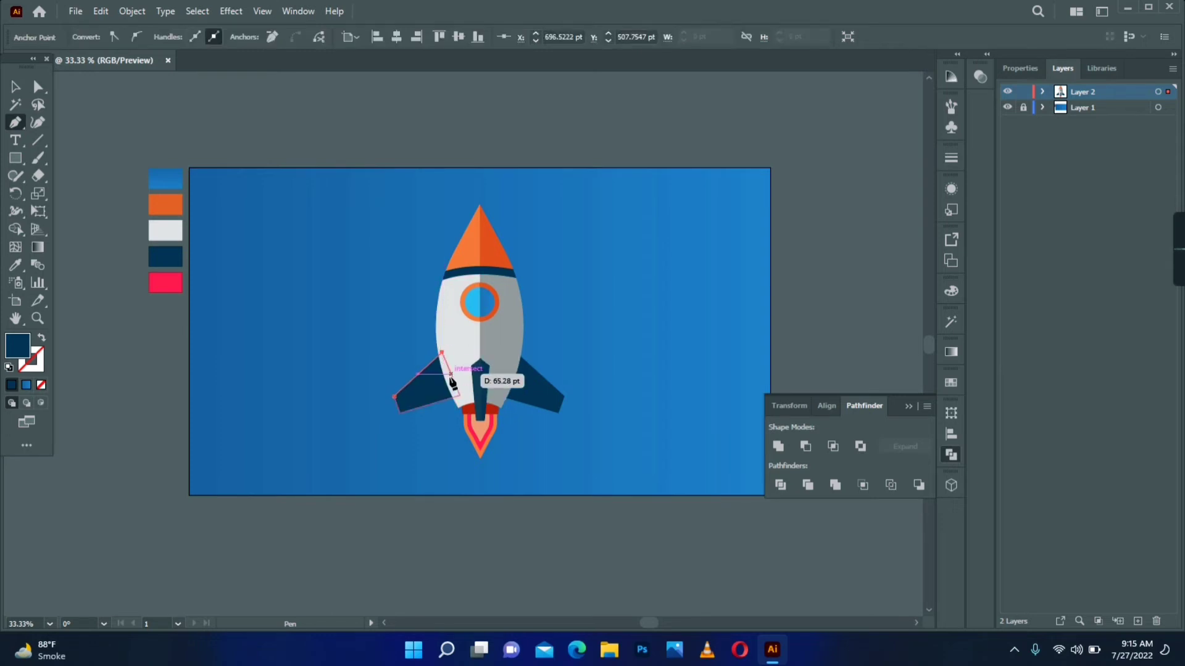
pyautogui.click(451, 374)
pyautogui.click(398, 410)
pyautogui.click(395, 397)
# Fill the shape over the left fin's upper half with a slightly lighter dark blue
pyautogui.doubleClick(17, 346)
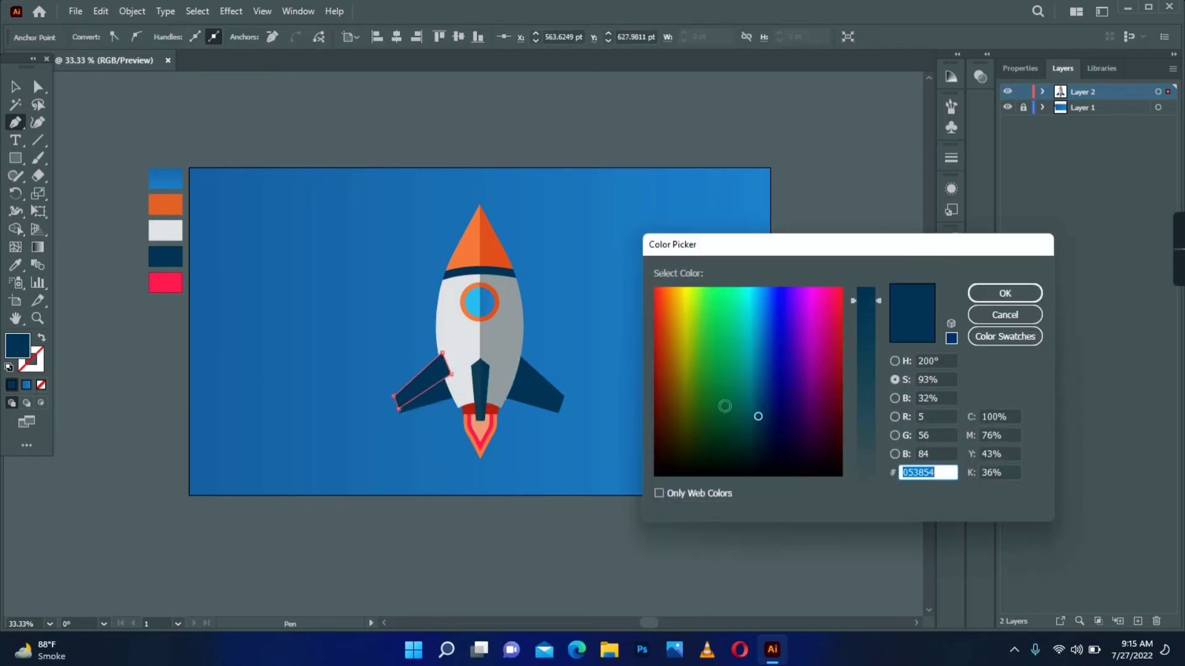
pyautogui.click(754, 409)
pyautogui.click(1014, 315)
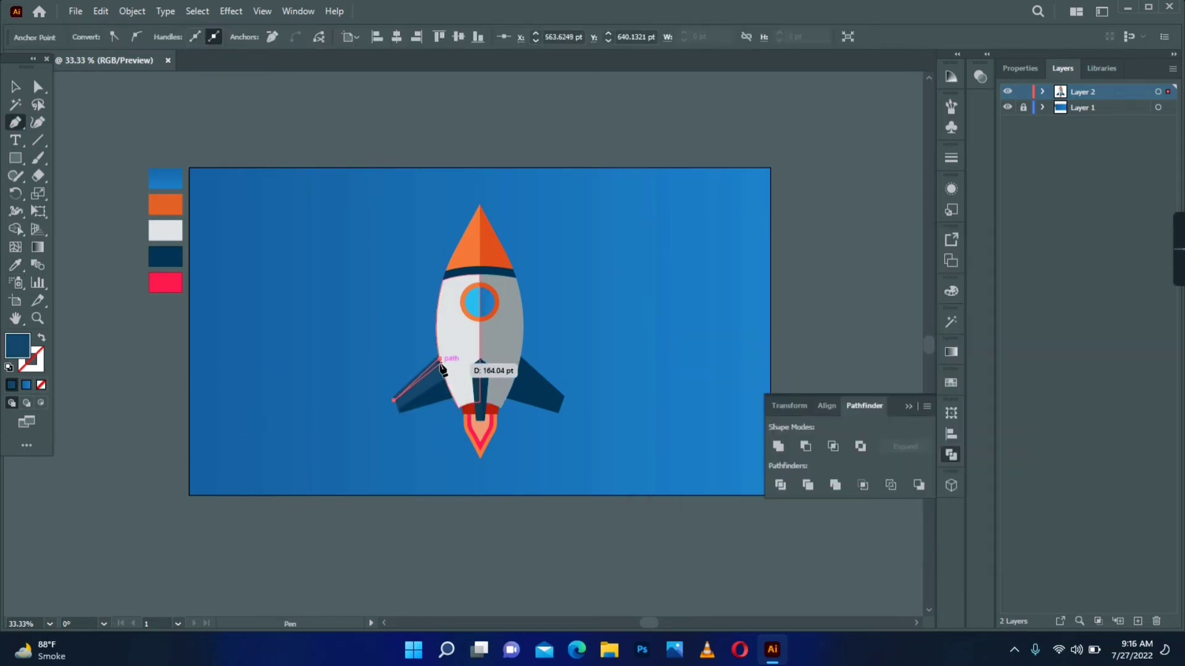
# Reduce the opacity of the thin highlight strip along the left fin's upper edge to 46%
pyautogui.press('v')
pyautogui.click(980, 77)
pyautogui.click(944, 92)
pyautogui.moveTo(950, 108); pyautogui.dragTo(918, 108)
pyautogui.click(688, 121)
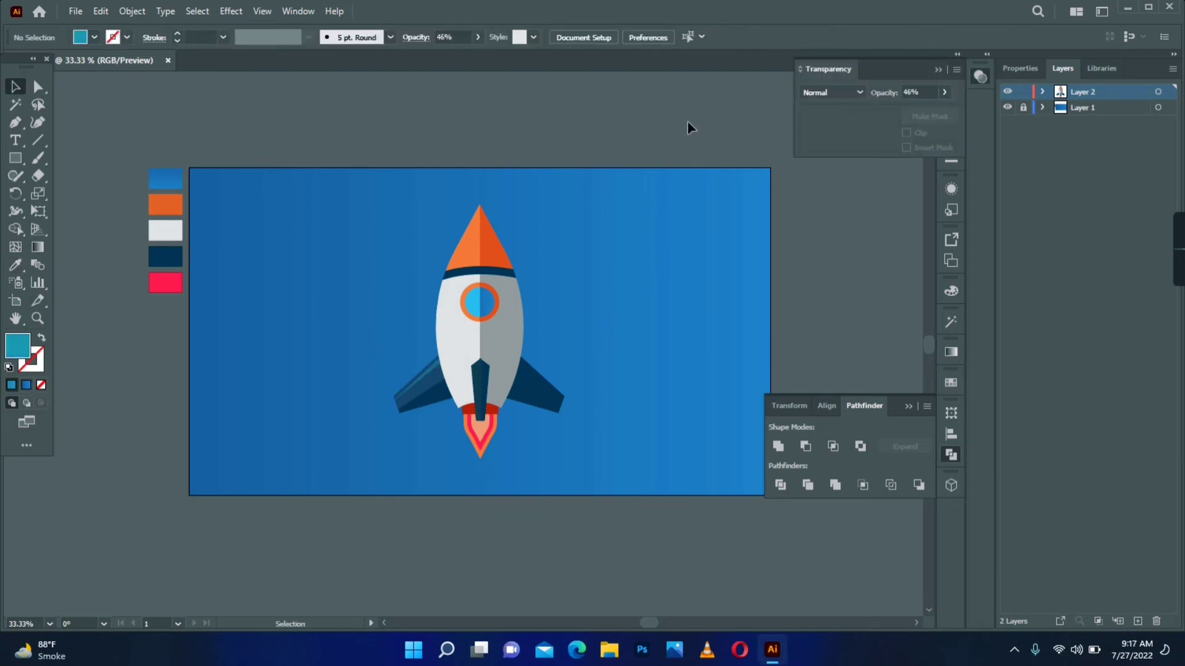
# Rotate the right fin to point more steeply downward and shift its inner corner against the rocket's body
pyautogui.click(540, 389)
pyautogui.moveTo(573, 346); pyautogui.dragTo(587, 369)
pyautogui.moveTo(530, 389); pyautogui.dragTo(517, 339)
pyautogui.press('a')
pyautogui.click(529, 357)
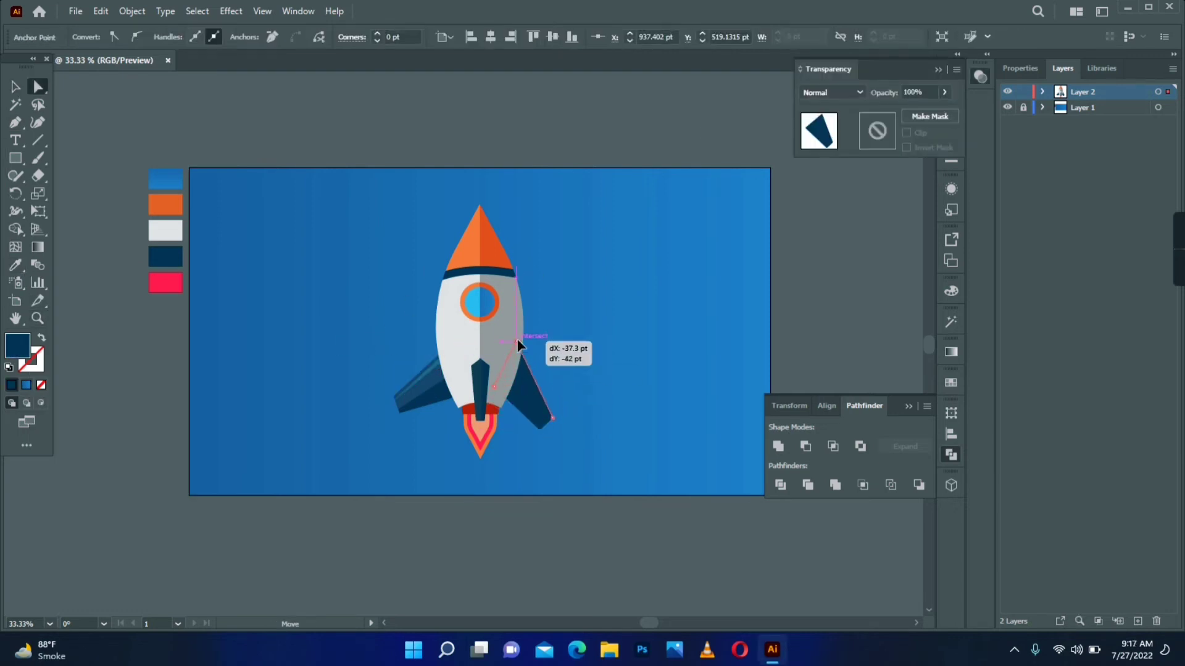
pyautogui.press('v')
pyautogui.click(571, 327)
# Rotate the left fin with its highlights to point more steeply downward and extend its upper end toward the body
pyautogui.moveTo(381, 378); pyautogui.dragTo(416, 412)
pyautogui.moveTo(466, 344); pyautogui.dragTo(438, 361)
pyautogui.click(38, 87)
pyautogui.moveTo(429, 350); pyautogui.dragTo(444, 337)
pyautogui.click(16, 87)
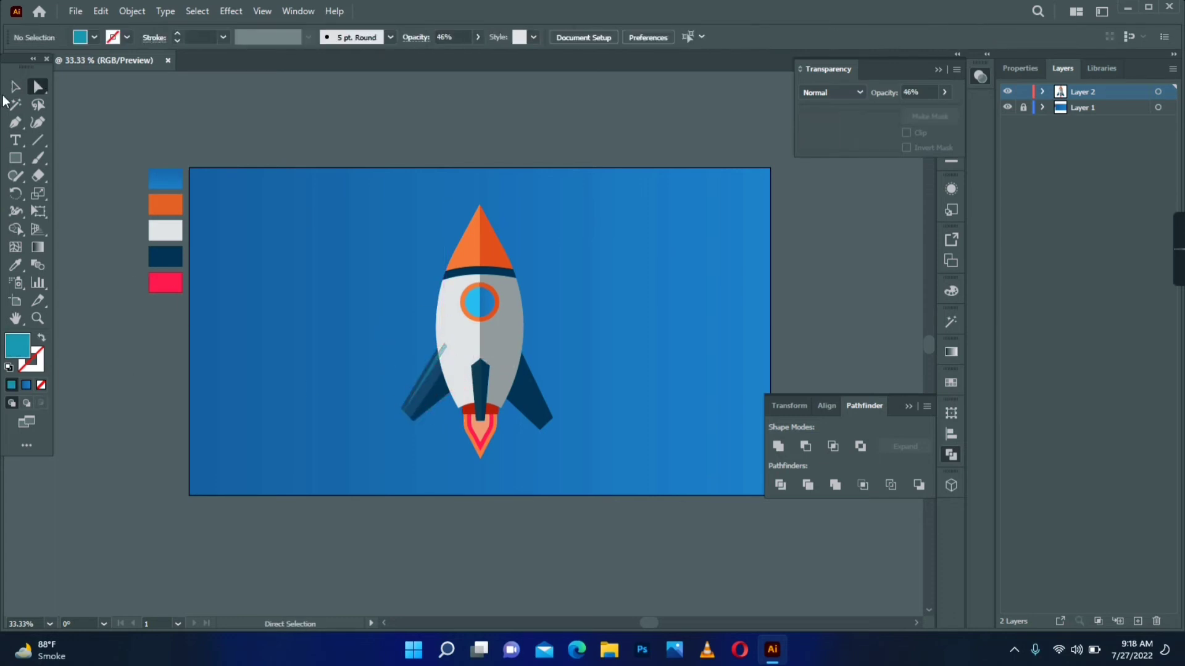
# Group the two nose cone halves and apply the 3D Inflate effect with a volume of 25%
pyautogui.click(508, 259)
pyautogui.rightClick(481, 243)
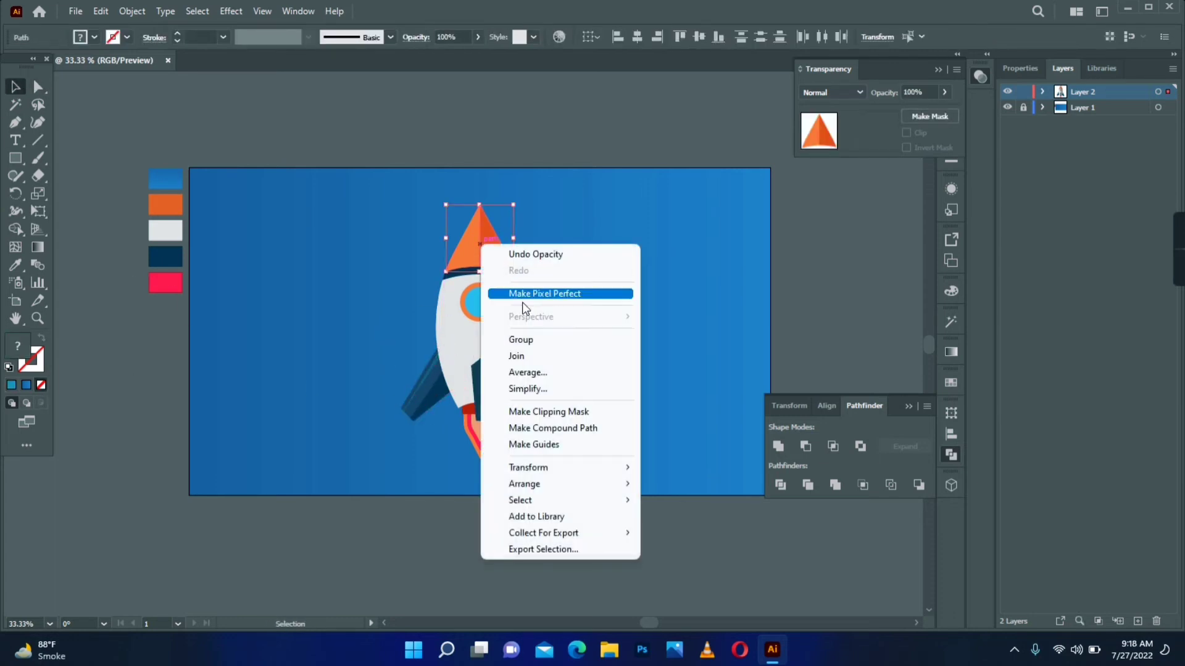
pyautogui.click(536, 338)
pyautogui.click(232, 13)
pyautogui.moveTo(345, 96)
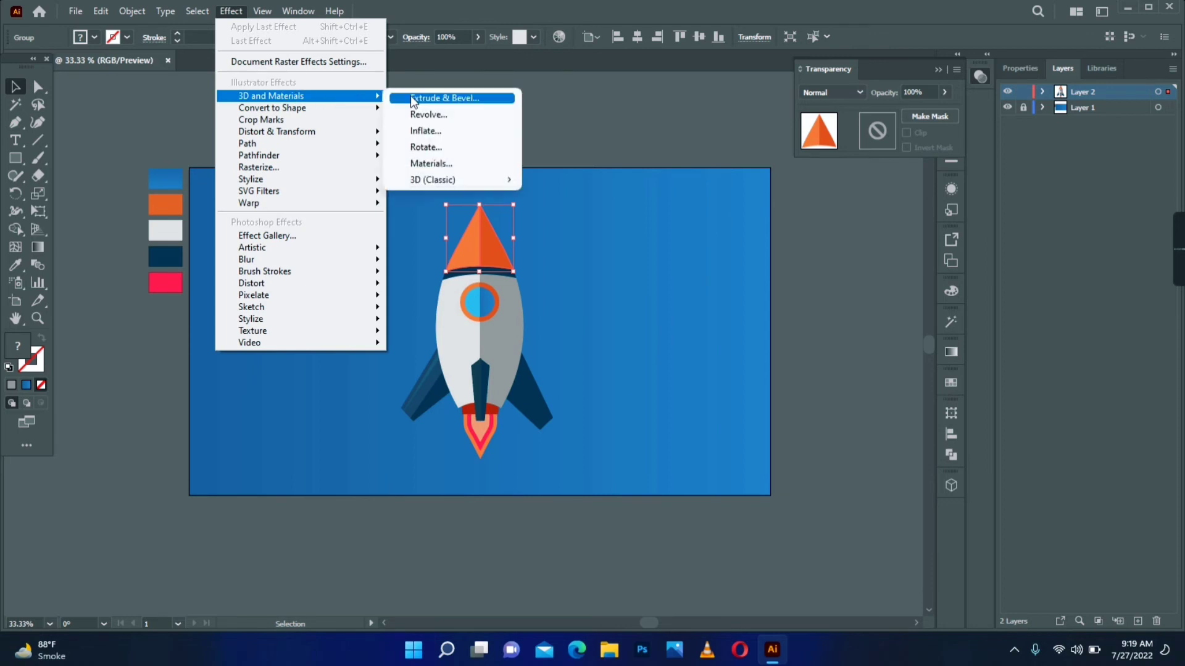
pyautogui.click(415, 101)
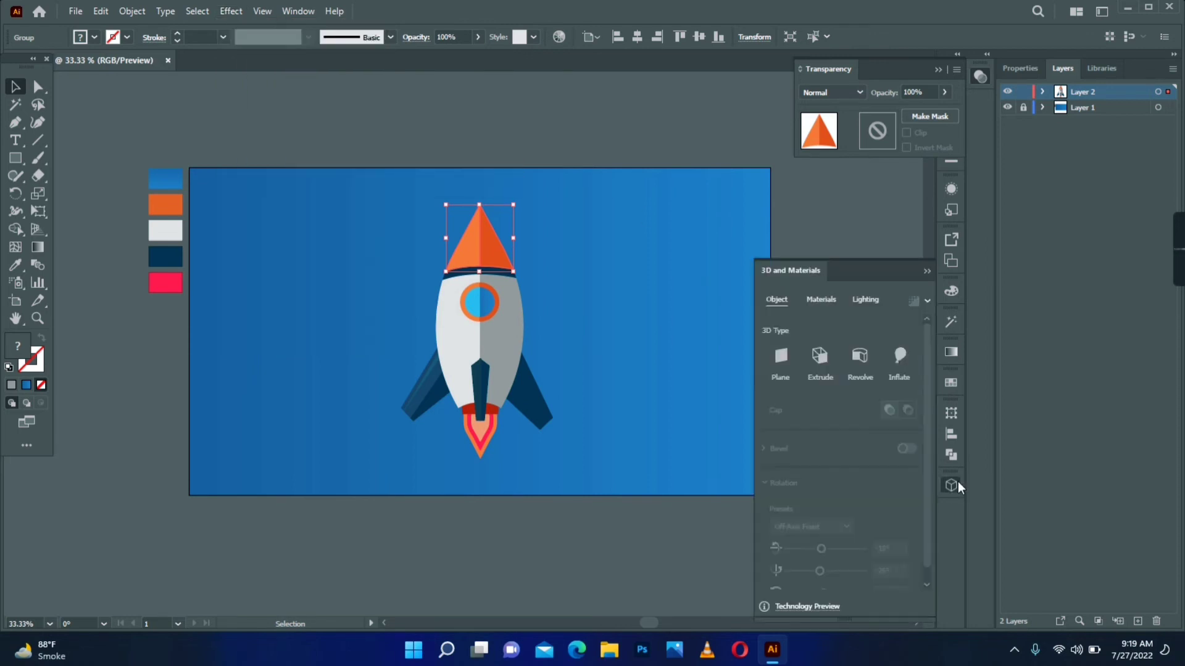
pyautogui.click(903, 357)
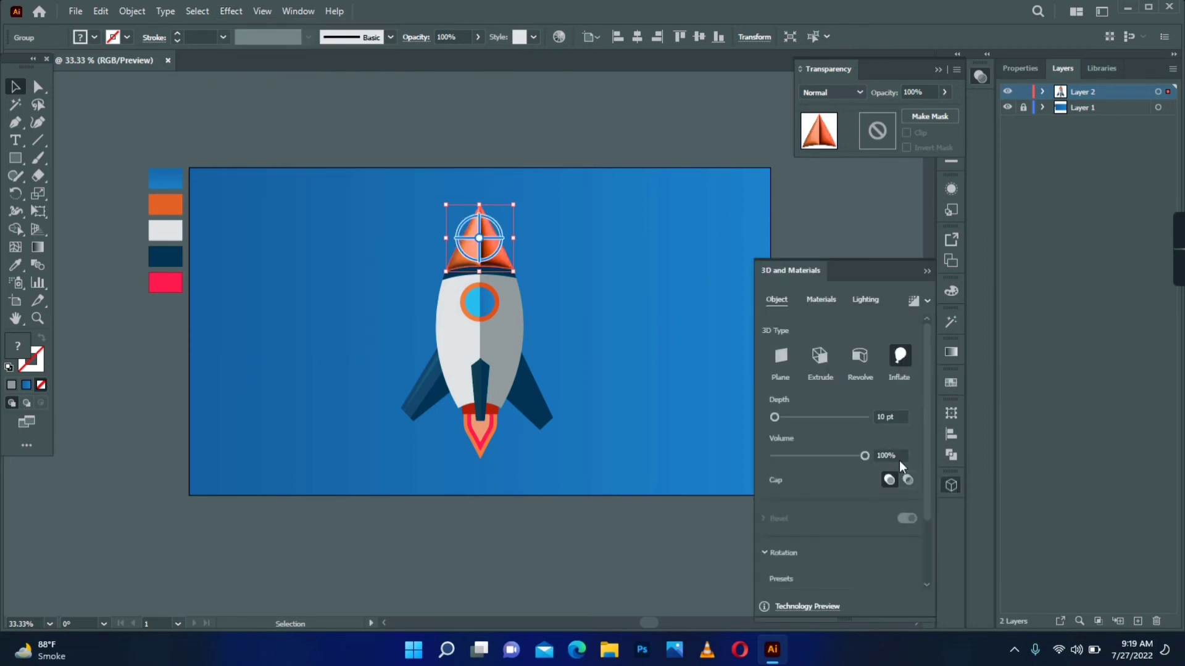
pyautogui.moveTo(899, 457); pyautogui.dragTo(854, 462)
pyautogui.write('25')
pyautogui.press('Return')
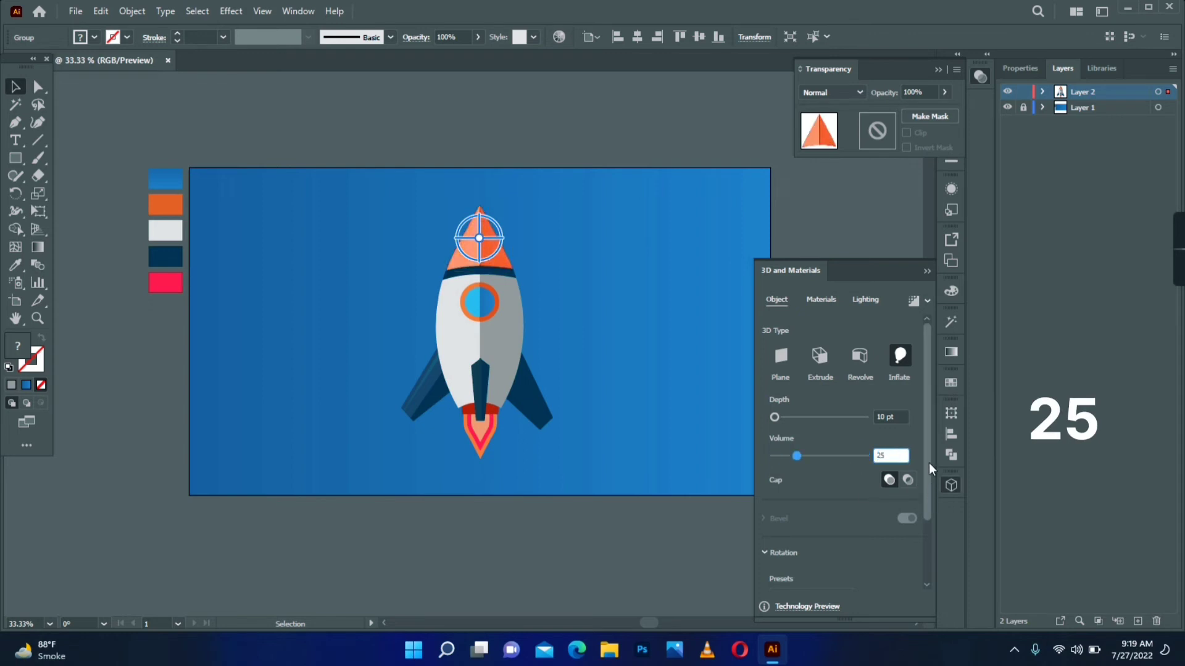
# Set the nose cone's 3D rotation to Isometric Left and its depth to 33 pt, and move it clear of the body
pyautogui.scroll(-2, 929, 463)
pyautogui.click(841, 511)
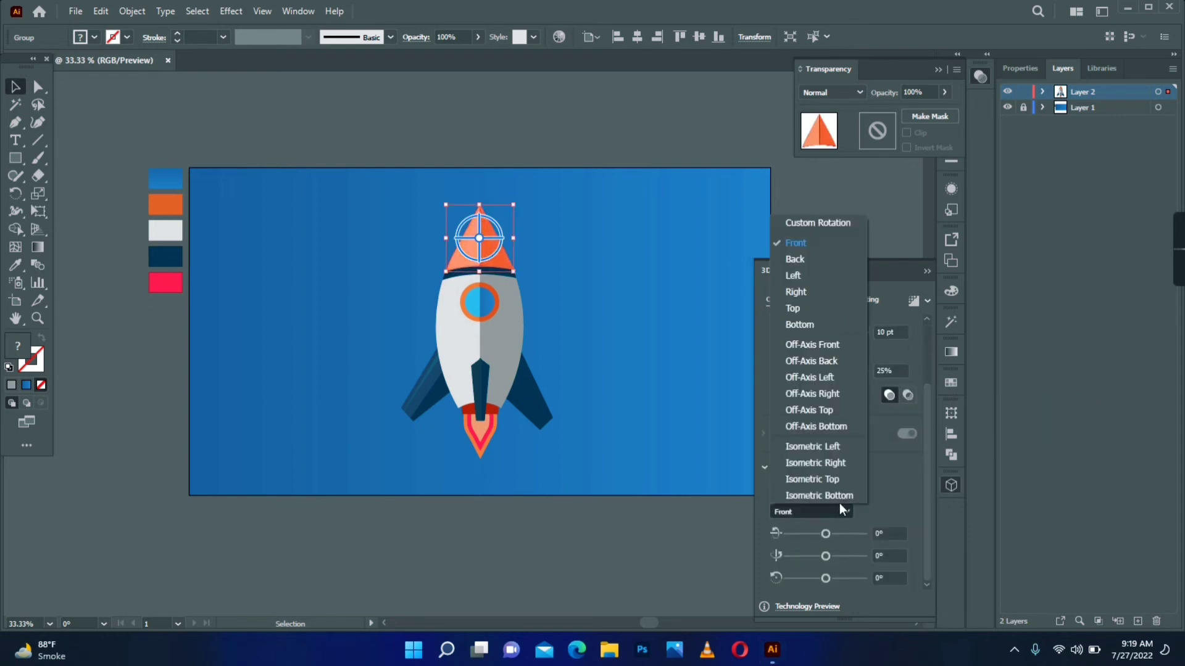
pyautogui.click(843, 448)
pyautogui.scroll(3, 908, 426)
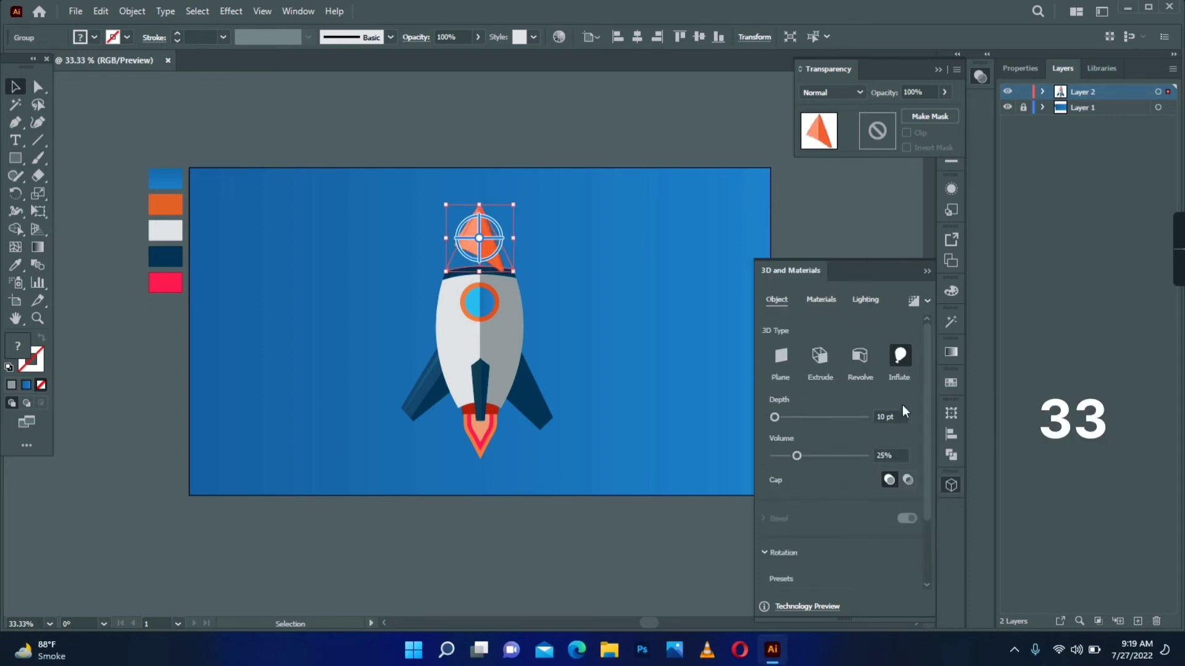
pyautogui.write('33')
pyautogui.press('Return')
pyautogui.click(602, 363)
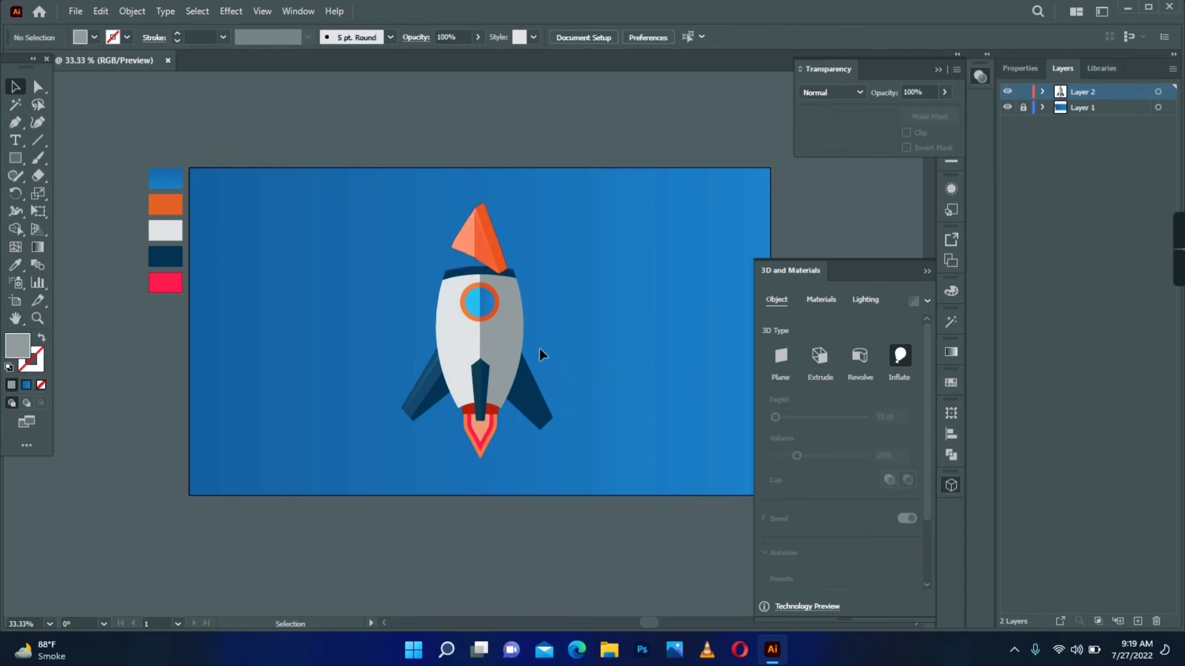
pyautogui.moveTo(488, 247); pyautogui.dragTo(530, 220)
# Group the rocket body with its fins and apply the 3D Inflate effect with a volume of 25%
pyautogui.click(456, 280)
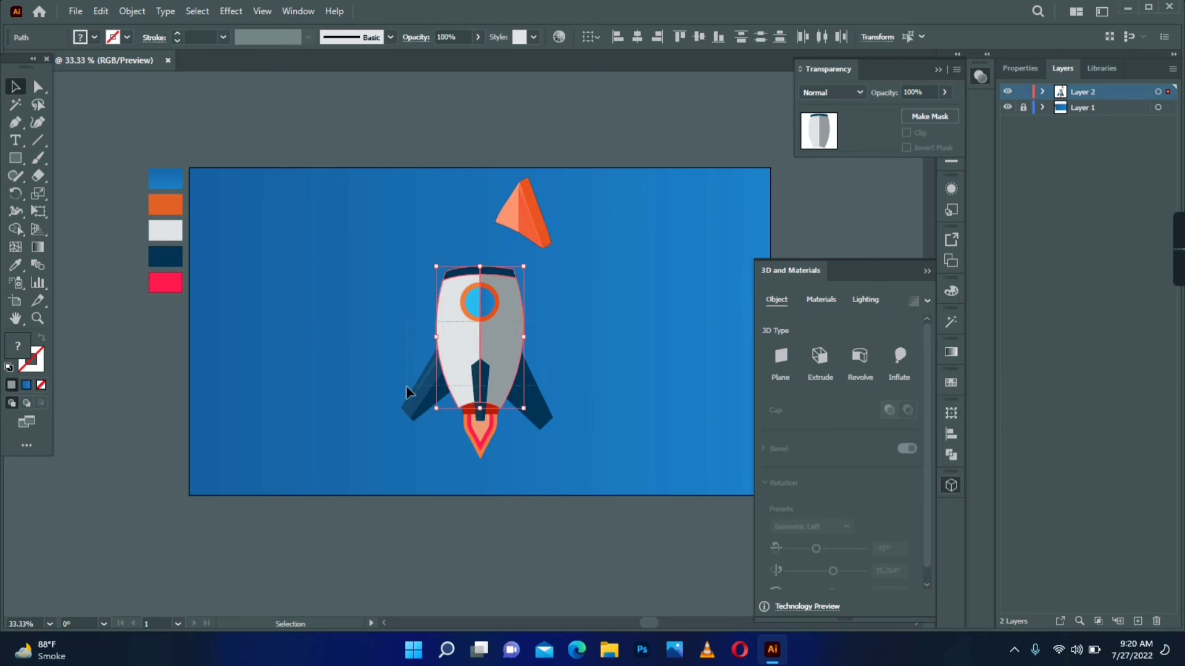
pyautogui.rightClick(475, 364)
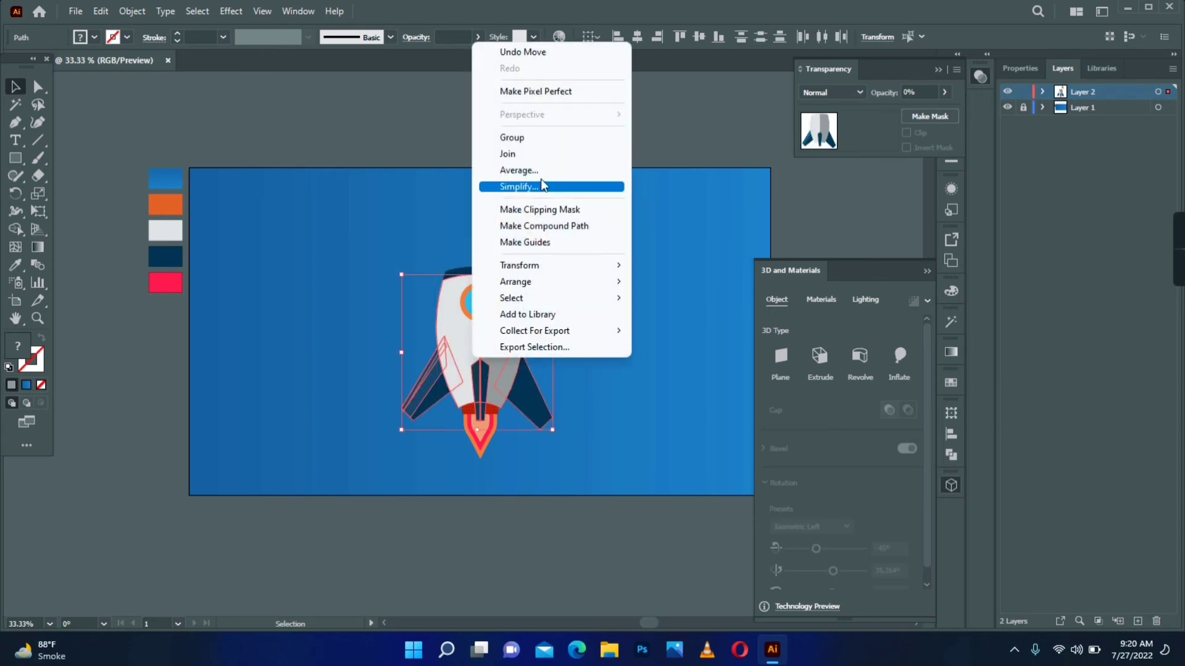
pyautogui.click(548, 137)
pyautogui.click(896, 361)
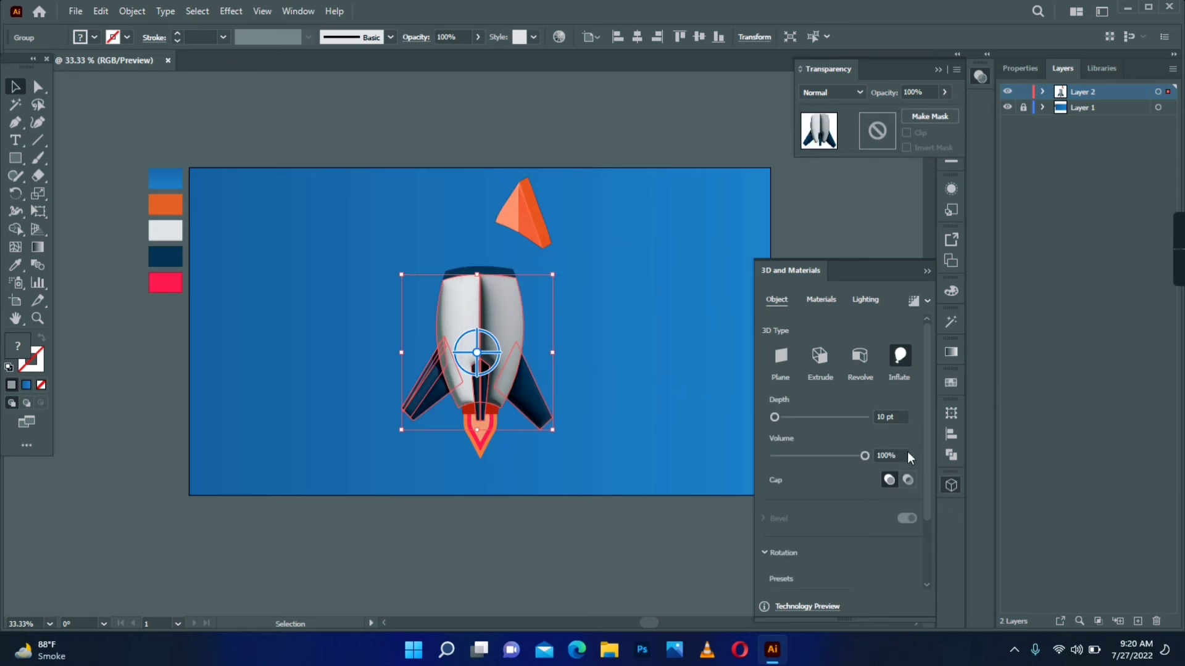
pyautogui.click(887, 455)
pyautogui.write('25')
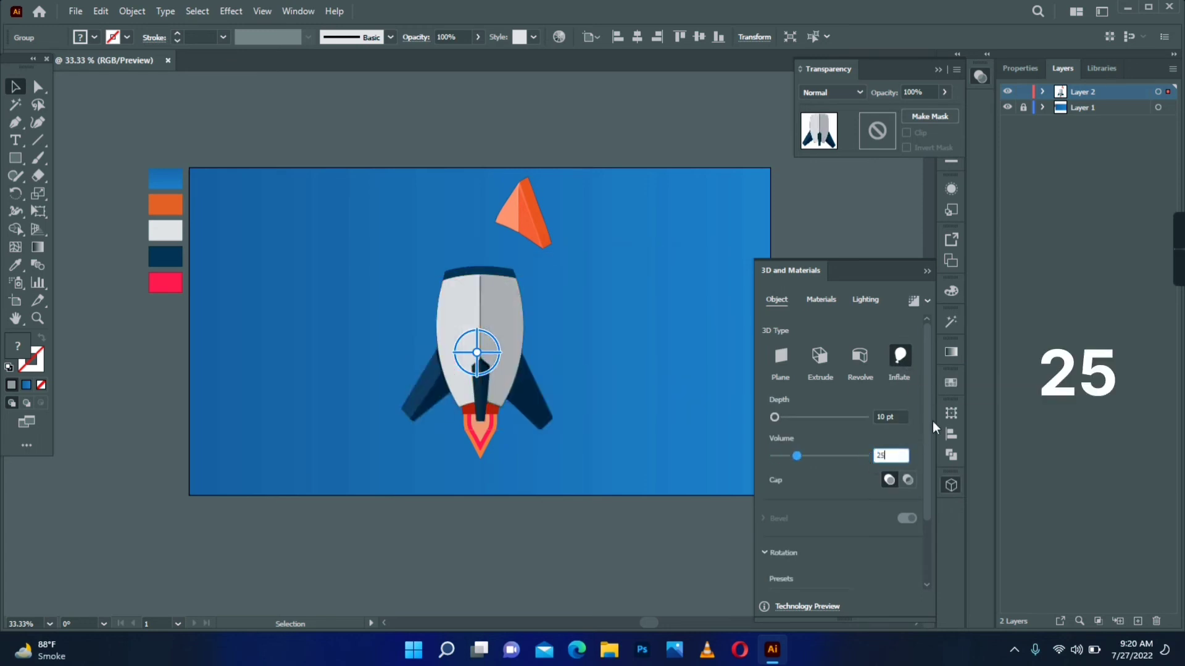
pyautogui.press('Return')
# Set the body and fins group's 3D rotation to Isometric Left and its depth to 33 pt
pyautogui.scroll(-2, 927, 464)
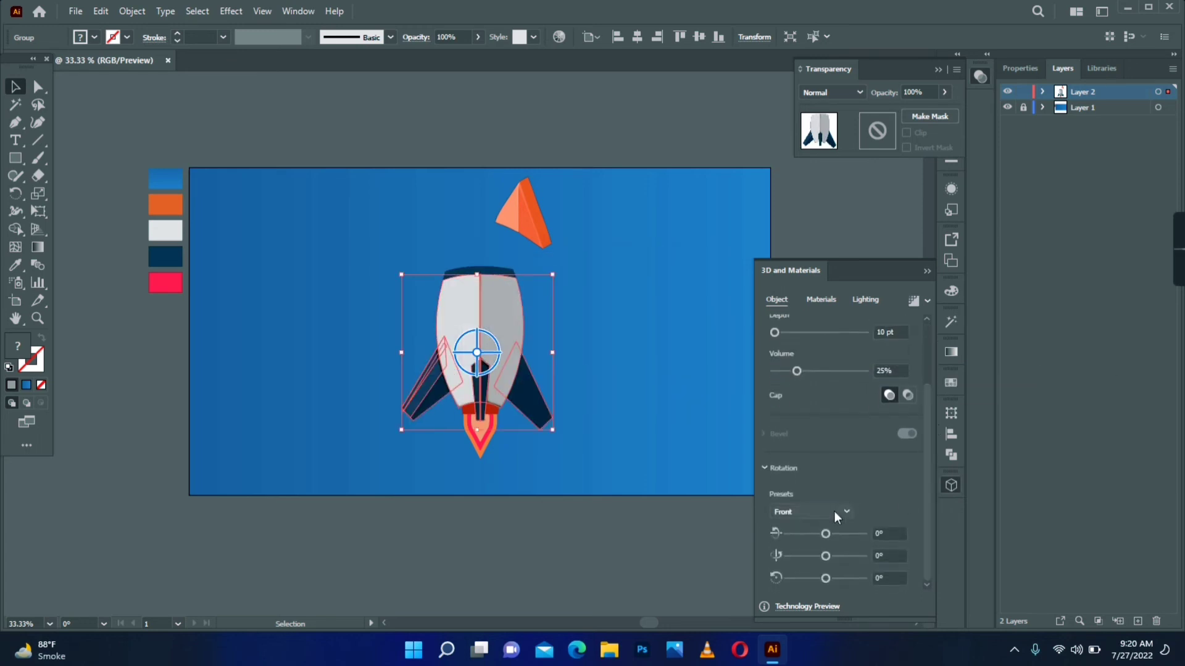
pyautogui.click(831, 507)
pyautogui.click(817, 446)
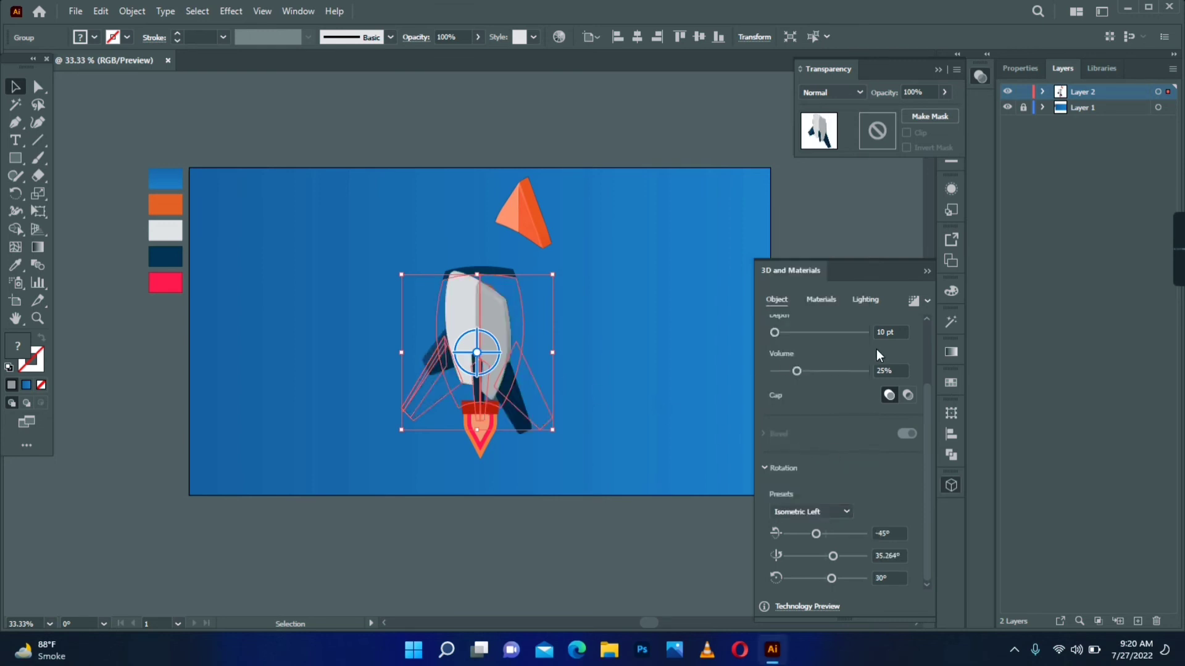
pyautogui.click(862, 334)
pyautogui.write('3')
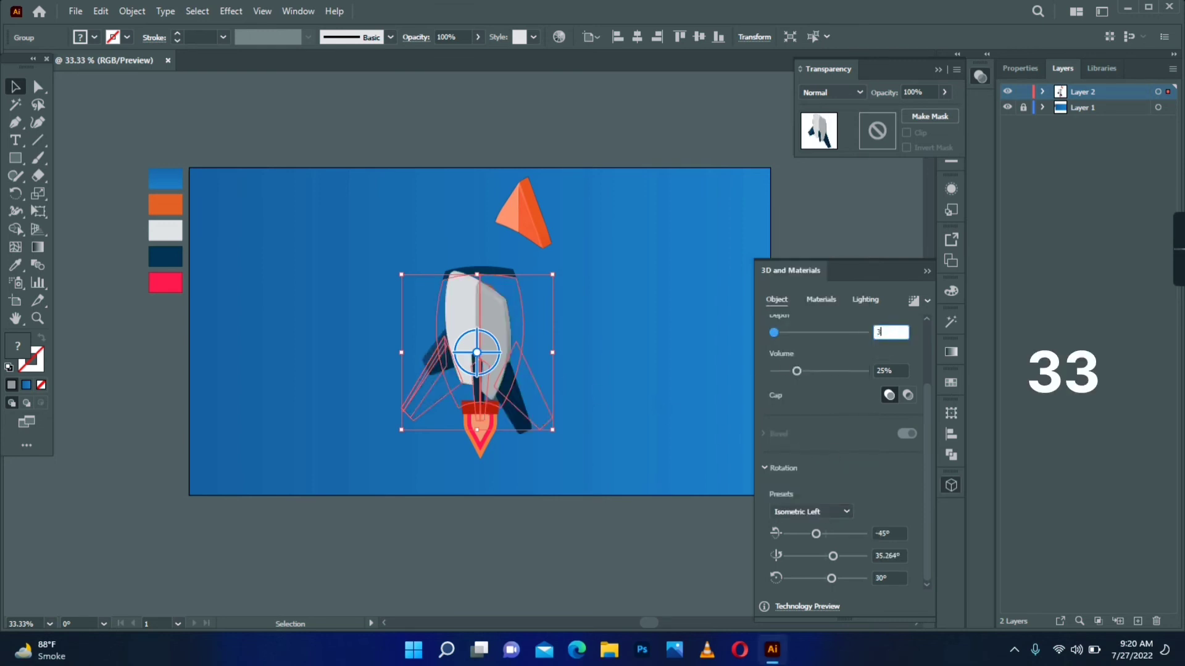
pyautogui.write('3')
pyautogui.press('Return')
pyautogui.click(596, 344)
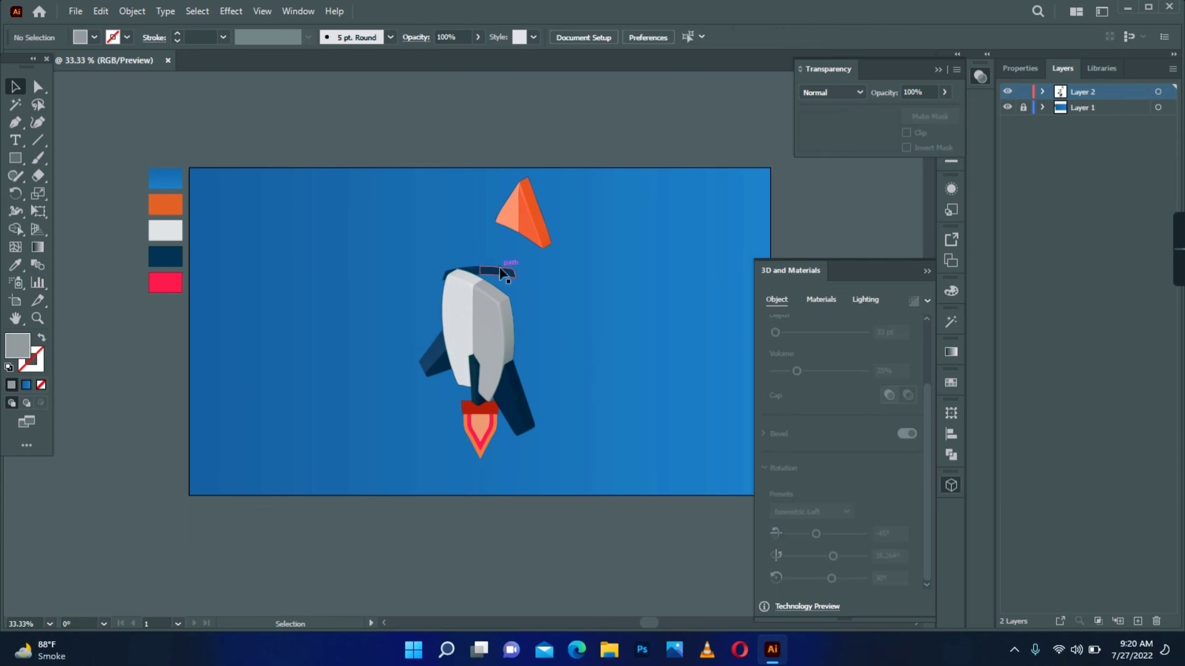
# Inflate the navy band into an angled 3D shape with 25% volume and 33 pt depth, and move the body group aside
pyautogui.click(504, 273)
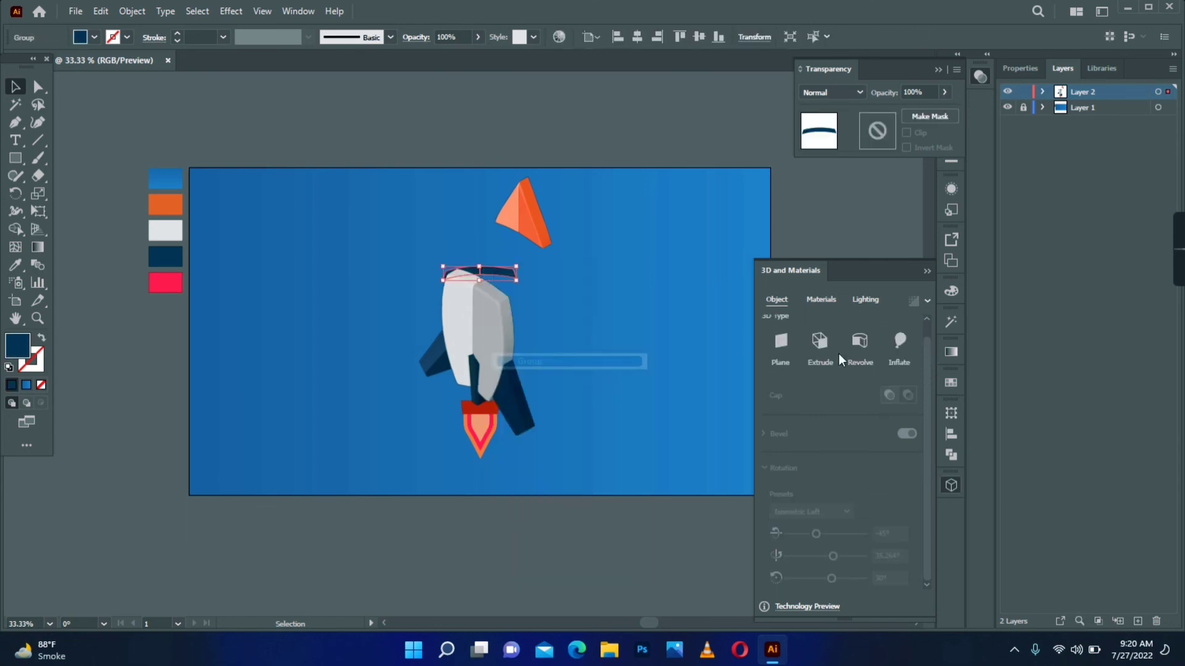
pyautogui.click(549, 313)
pyautogui.moveTo(455, 400); pyautogui.dragTo(334, 327)
# Group the round window parts and apply the 3D Inflate effect with a volume of 25%
pyautogui.moveTo(439, 345); pyautogui.dragTo(494, 299)
pyautogui.rightClick(485, 301)
pyautogui.click(526, 397)
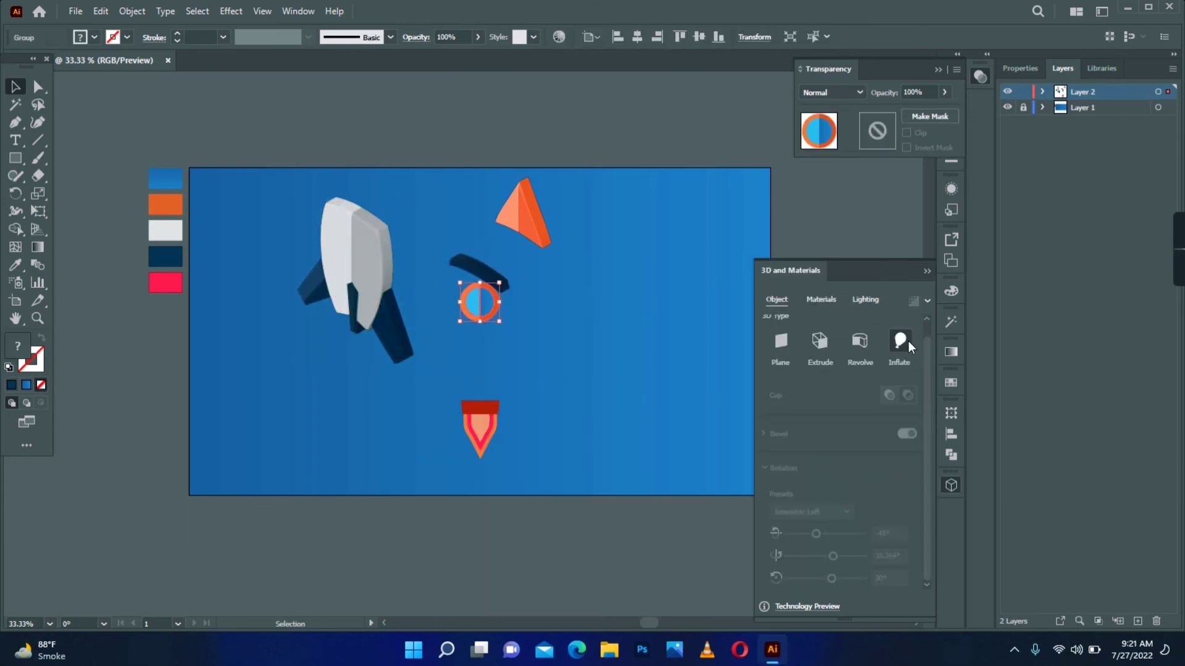
pyautogui.click(907, 343)
pyautogui.moveTo(896, 441); pyautogui.dragTo(860, 437)
pyautogui.write('25')
# Set the window's 3D rotation to Isometric Left and give it a shallow depth
pyautogui.click(889, 402)
pyautogui.scroll(-3, 864, 432)
pyautogui.click(812, 511)
pyautogui.doubleClick(889, 417)
pyautogui.write('1')
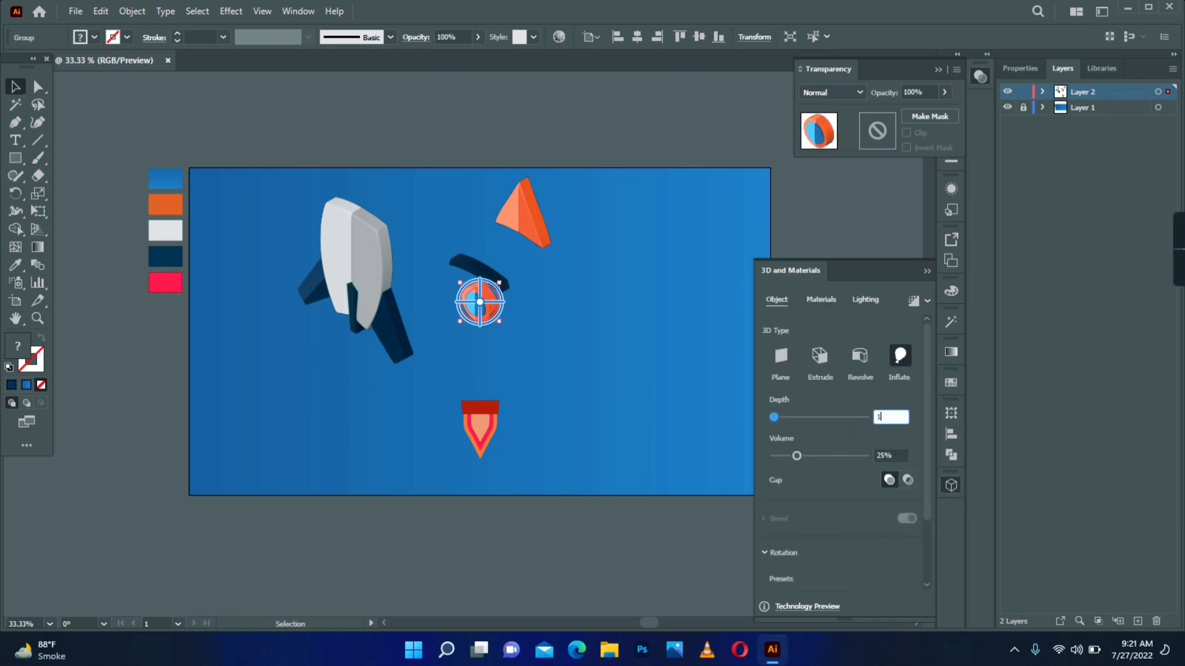
pyautogui.click(423, 471)
# Inflate the nozzle and flame with 25% volume, 33 pt depth and Isometric Left rotation, and place them under the body
pyautogui.click(480, 425)
pyautogui.click(900, 356)
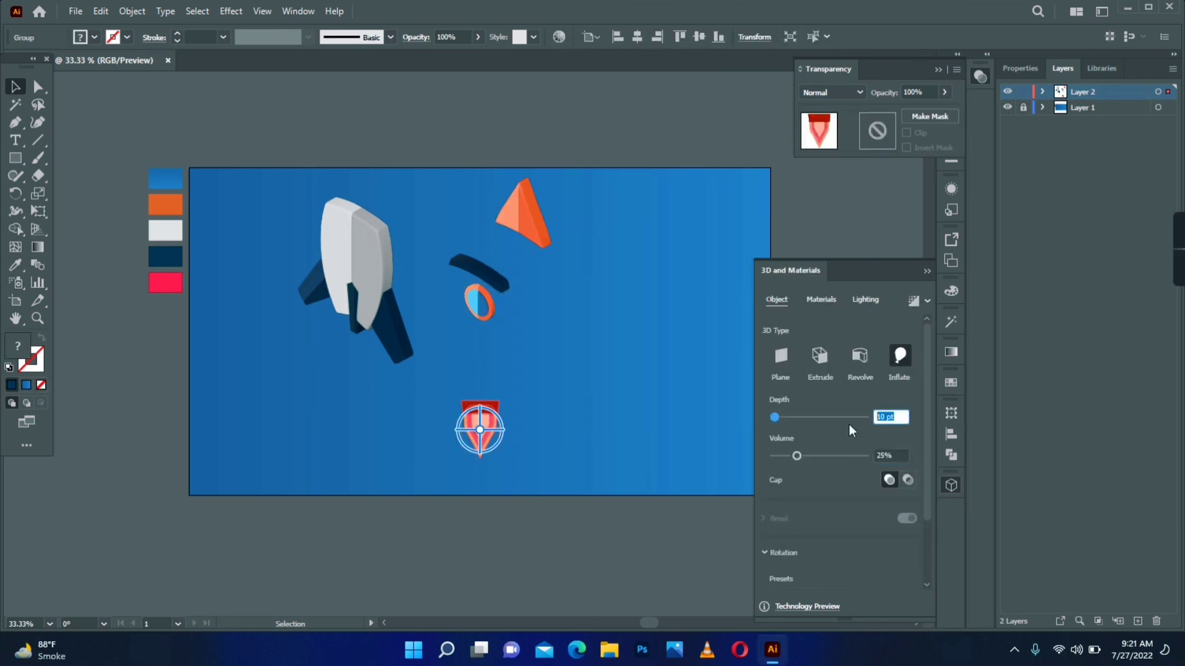
pyautogui.press('Return')
pyautogui.moveTo(480, 427); pyautogui.dragTo(352, 337)
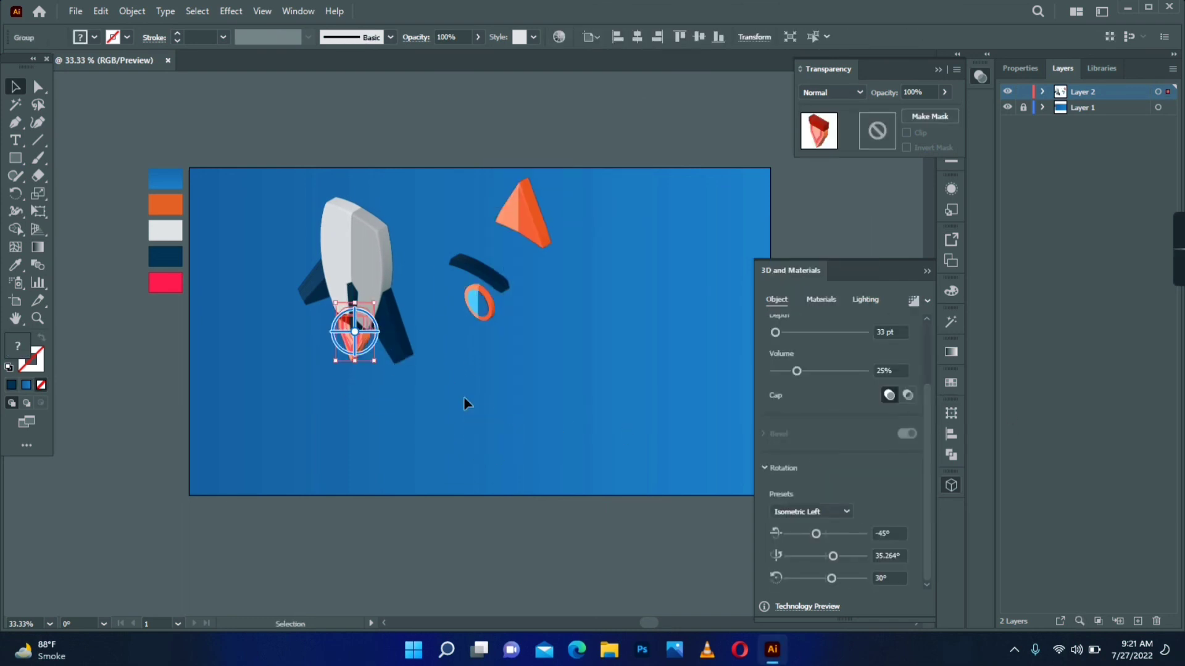
# Move the 3D window onto the middle of the rocket body and stack it in front
pyautogui.moveTo(479, 302); pyautogui.dragTo(355, 259)
pyautogui.rightClick(364, 260)
pyautogui.click(565, 450)
pyautogui.click(555, 346)
# Move the 3D navy band onto the upper end of the rocket body and adjust its stacking order
pyautogui.moveTo(485, 274); pyautogui.dragTo(373, 206)
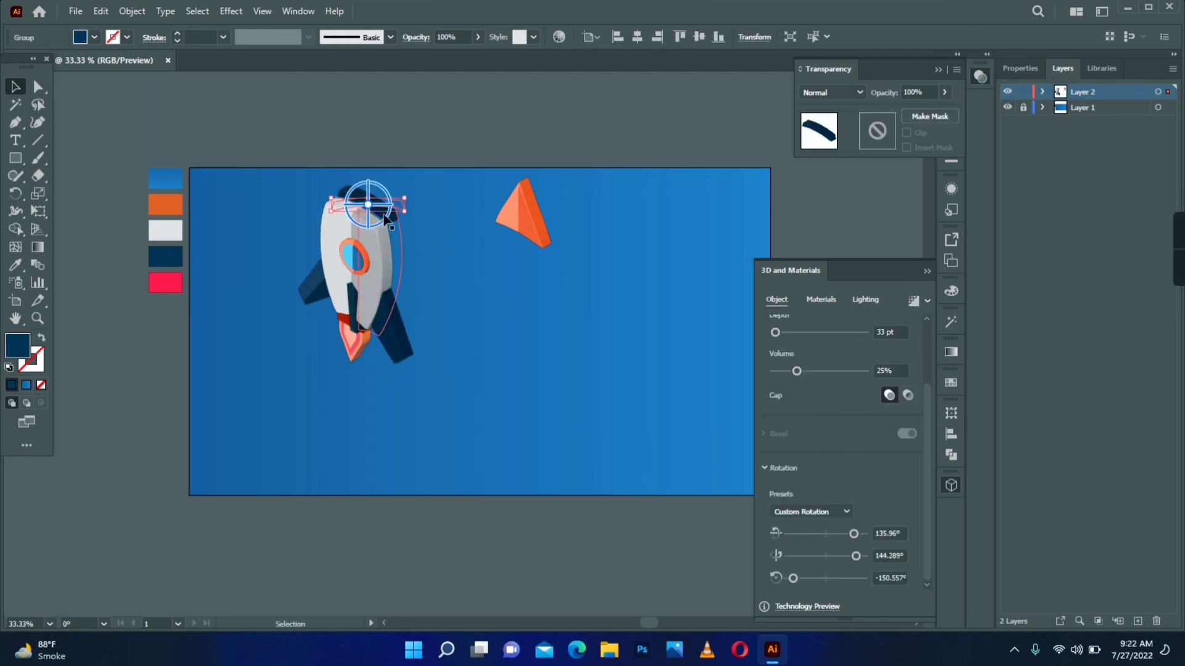
pyautogui.rightClick(389, 211)
pyautogui.click(586, 457)
pyautogui.click(445, 234)
# Place the 3D nose cone on the navy band at the rocket's top and adjust its stacking order
pyautogui.rightClick(381, 194)
pyautogui.moveTo(534, 225); pyautogui.dragTo(389, 210)
pyautogui.moveTo(524, 385)
pyautogui.click(580, 383)
# Nudge the nozzle and flame slightly to the left and up so they line up with the body
pyautogui.click(368, 367)
pyautogui.click(356, 329)
pyautogui.click(352, 348)
pyautogui.press('Left')
pyautogui.press('Left')
pyautogui.press('Left')
pyautogui.click(373, 395)
pyautogui.click(351, 347)
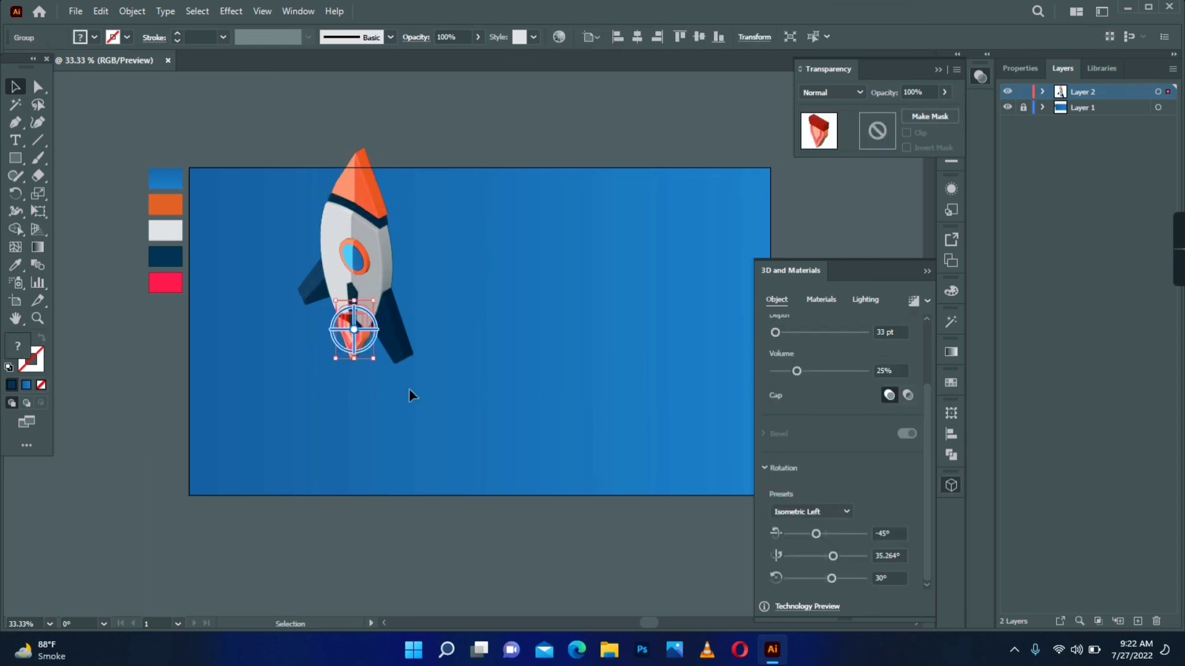
pyautogui.press('Left')
pyautogui.press('Up')
pyautogui.click(348, 379)
# Group all rocket parts, scale the rocket down and place it in the right half of the artboard
pyautogui.hotkey('ctrl', 'a')
pyautogui.hotkey('ctrl', 'g')
pyautogui.moveTo(363, 293); pyautogui.dragTo(620, 354)
pyautogui.moveTo(698, 423); pyautogui.dragTo(665, 373)
pyautogui.click(648, 407)
pyautogui.moveTo(608, 331); pyautogui.dragTo(635, 312)
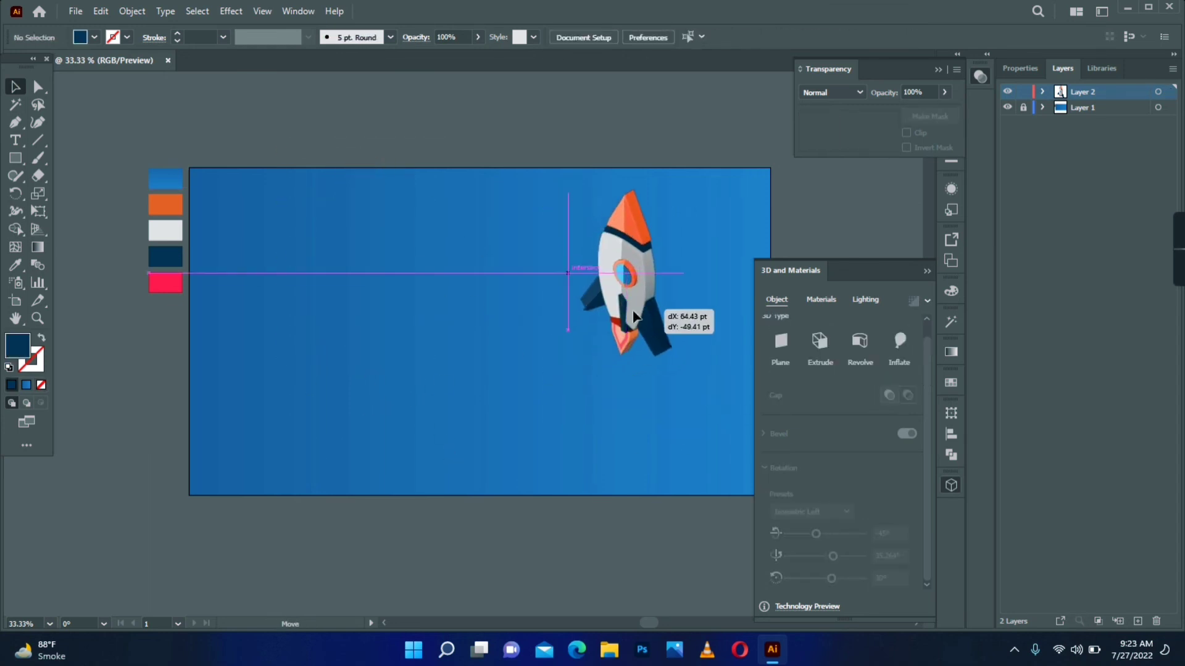
pyautogui.click(587, 427)
pyautogui.press('z')
pyautogui.click(598, 288)
pyautogui.click(549, 310)
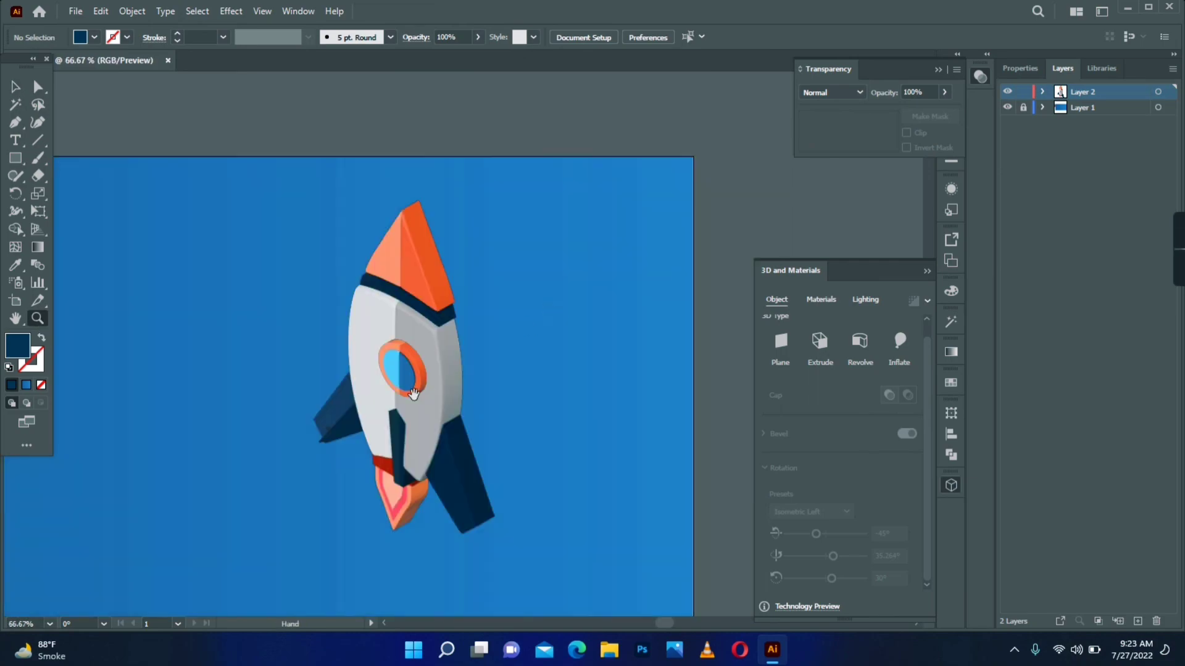
pyautogui.moveTo(414, 394); pyautogui.dragTo(463, 376)
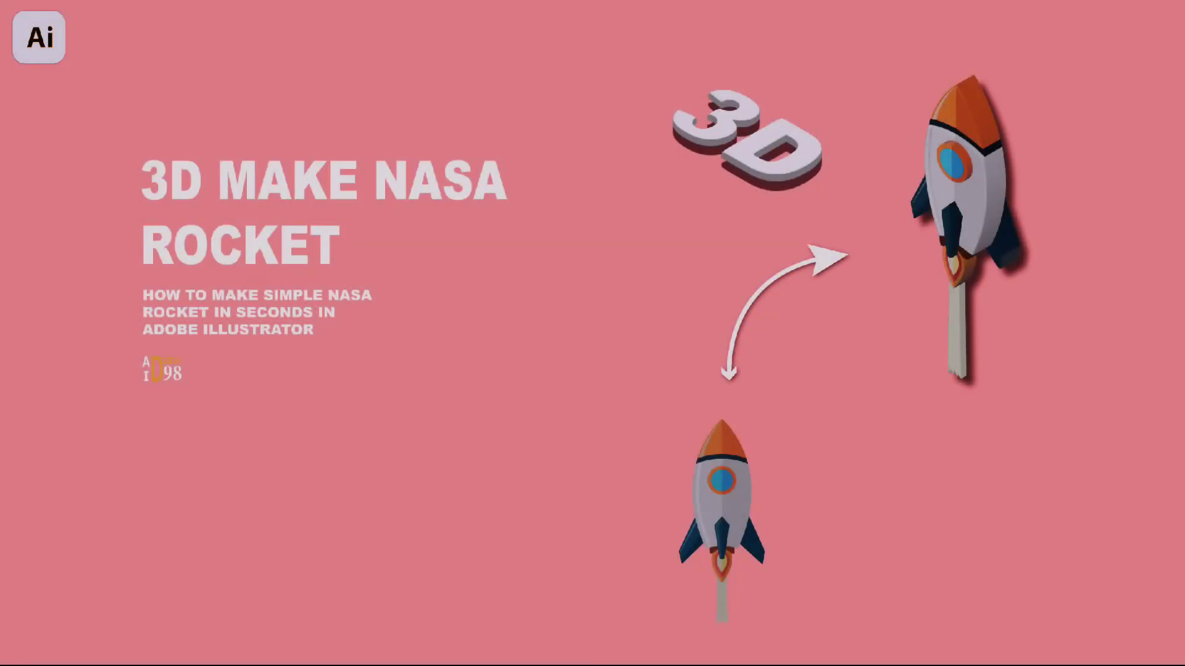